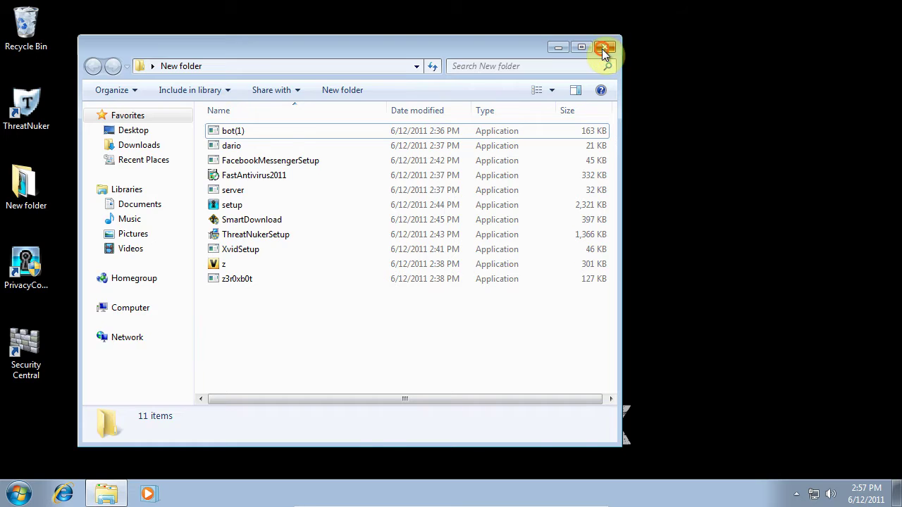
- Examine the application files stored in the desktop's New folder and close its window
{"action": "left_click", "coordinate": [604, 49]}
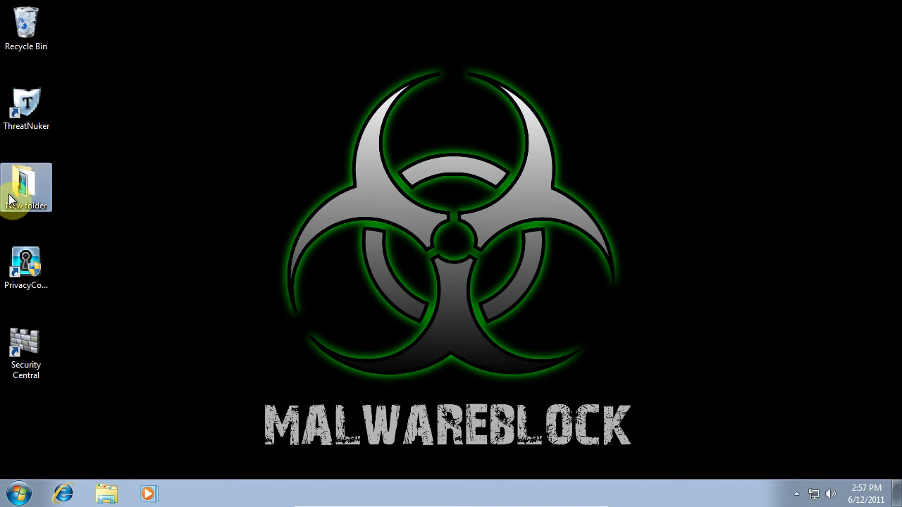
{"action": "double_click", "coordinate": [27, 184]}
{"action": "left_click_drag", "start_coordinate": [276, 364], "coordinate": [134, 291]}
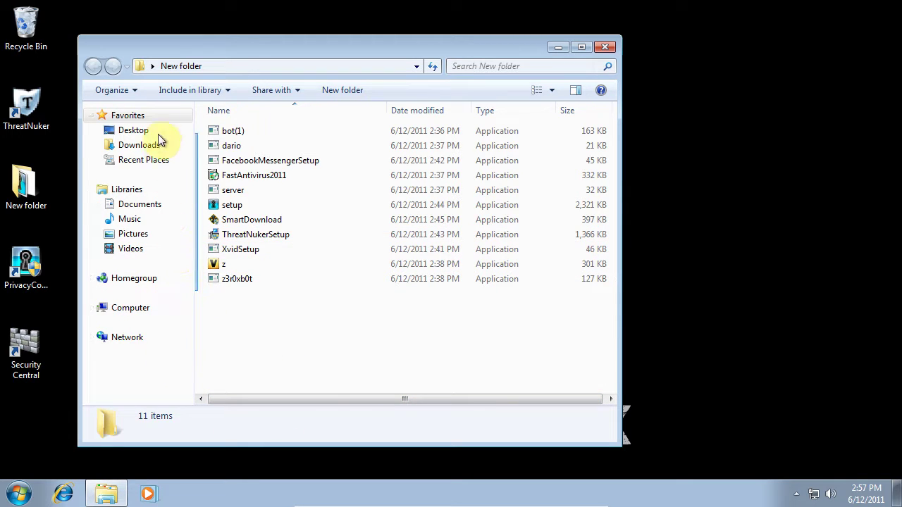
{"action": "left_click", "coordinate": [155, 101]}
{"action": "left_click", "coordinate": [605, 46]}
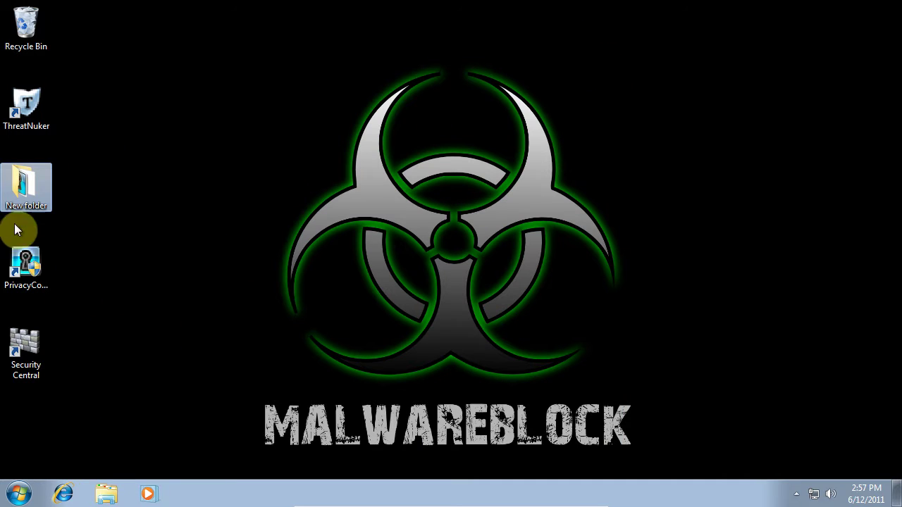
- Check the hidden notification icons and look over the executables in New folder once more
{"action": "left_click", "coordinate": [17, 493]}
{"action": "left_click", "coordinate": [423, 285]}
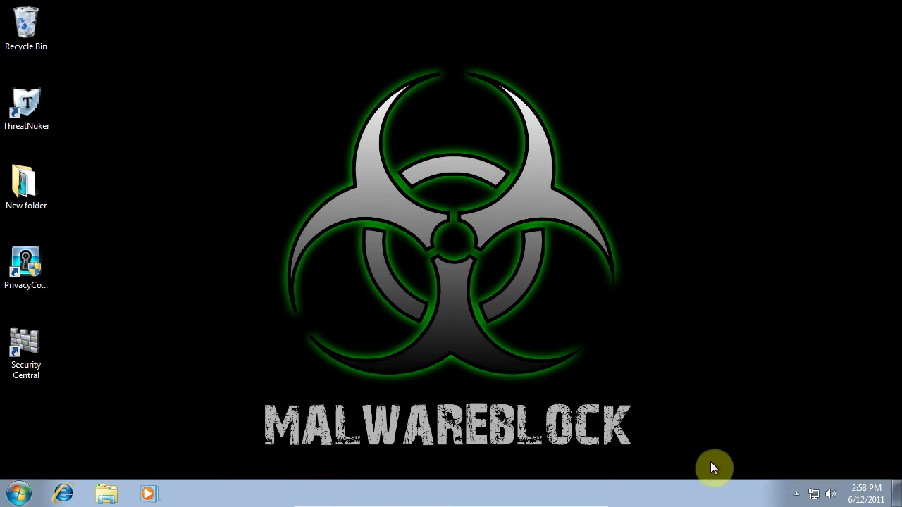
{"action": "left_click", "coordinate": [795, 495]}
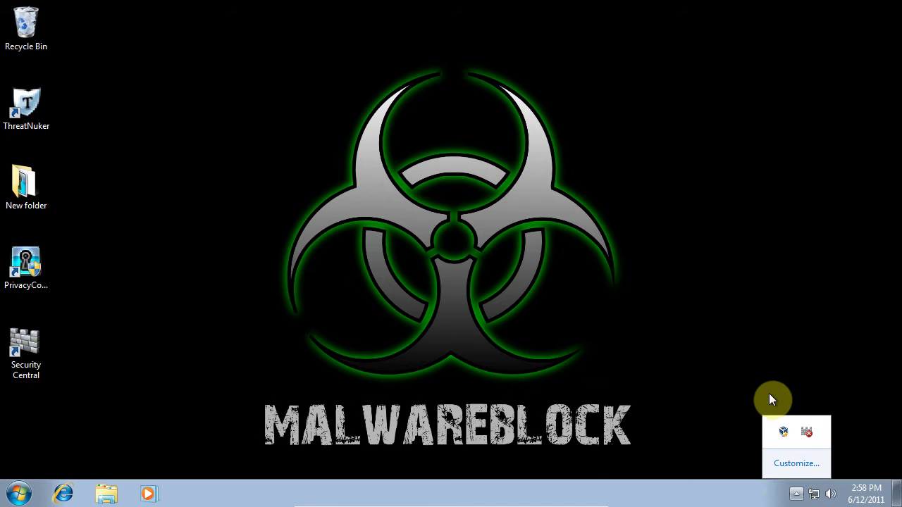
{"action": "left_click", "coordinate": [190, 284]}
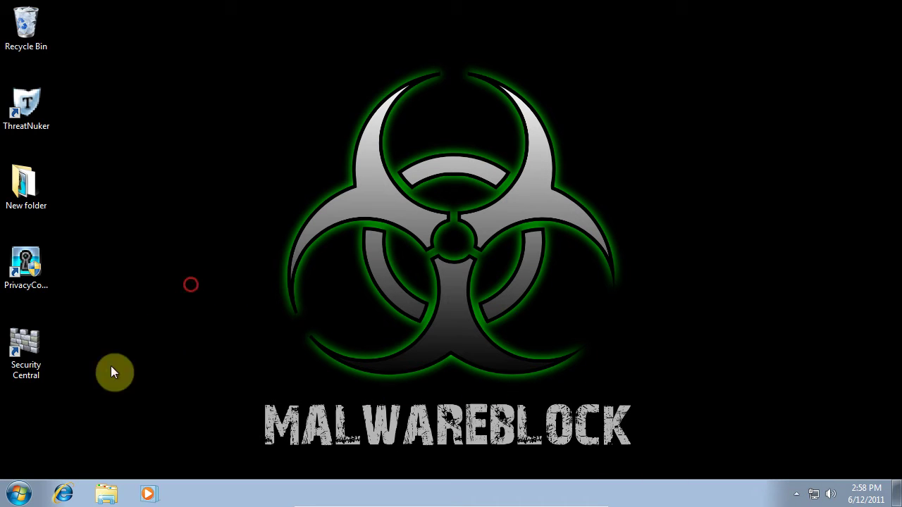
{"action": "double_click", "coordinate": [25, 185]}
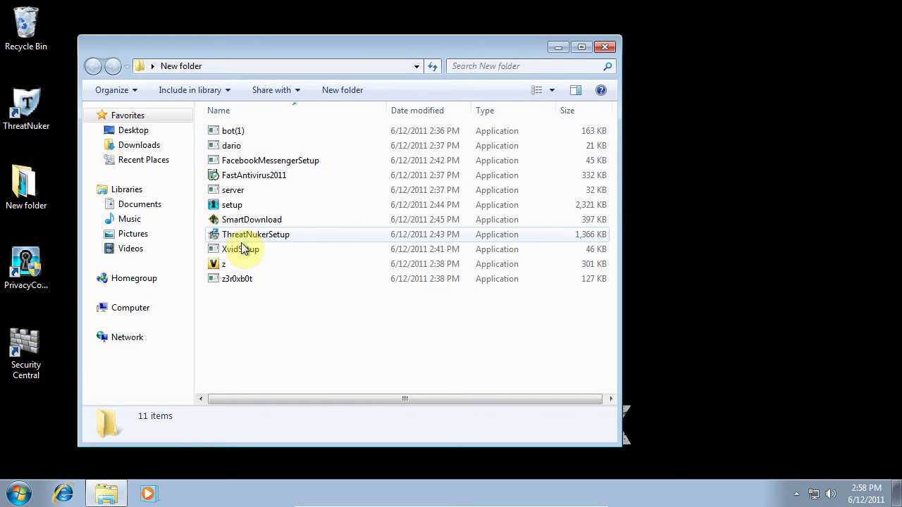
{"action": "left_click", "coordinate": [609, 50]}
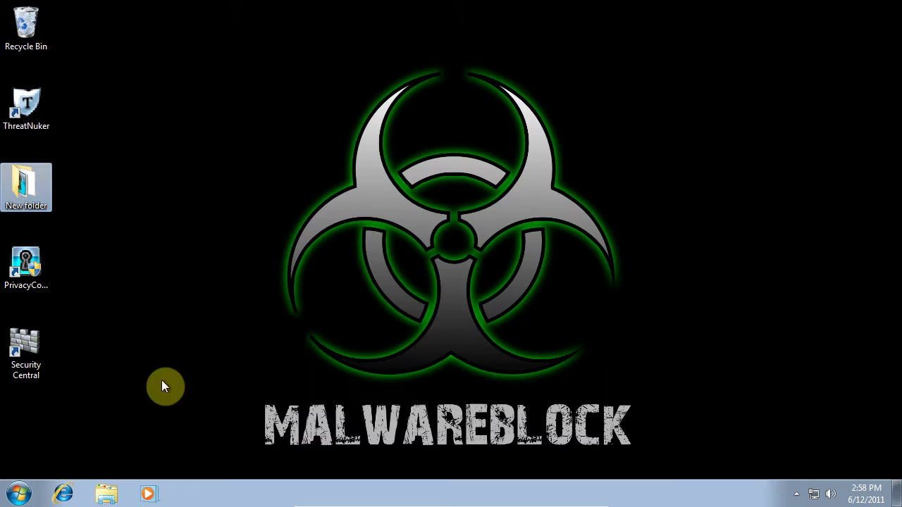
- Open Internet Explorer and examine the exploit and trojan entries on the Malware Domain List page
{"action": "left_click", "coordinate": [63, 493]}
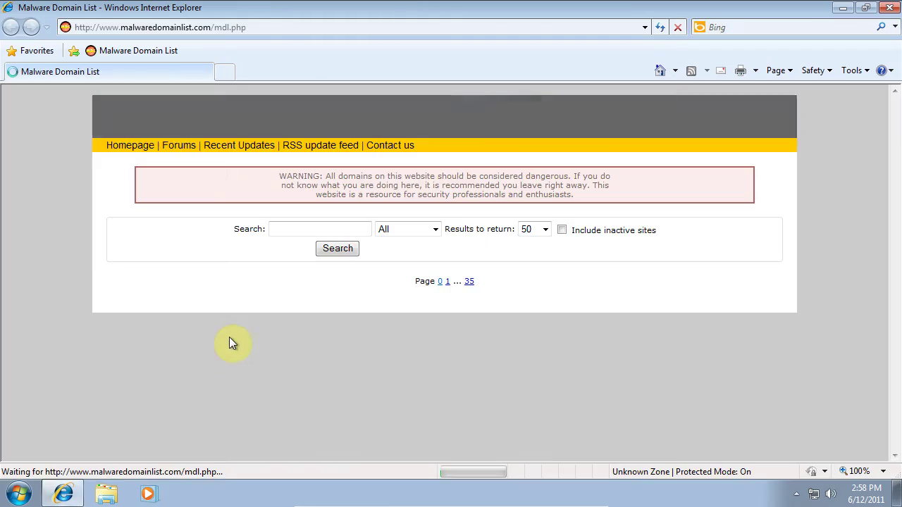
{"action": "scroll", "coordinate": [150, 370], "scroll_direction": "down", "scroll_amount": 1}
{"action": "scroll", "coordinate": [150, 370], "scroll_direction": "down", "scroll_amount": 8}
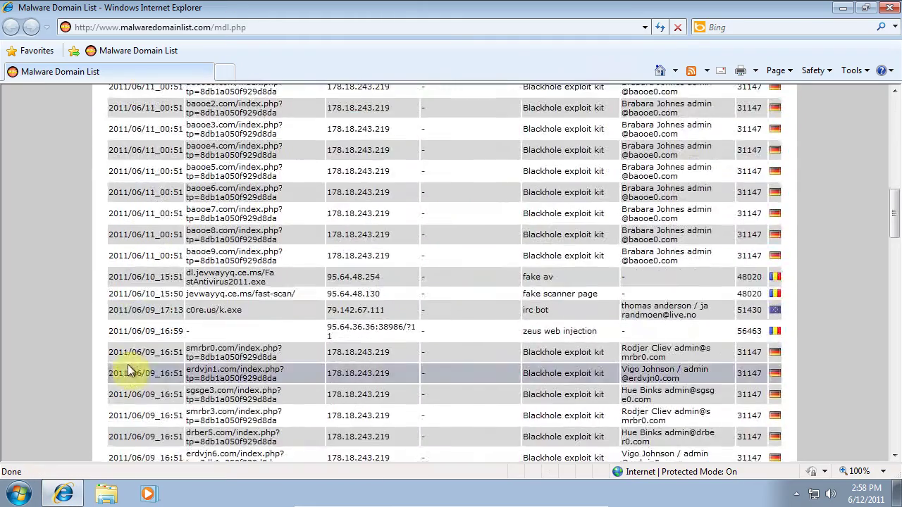
{"action": "scroll", "coordinate": [150, 370], "scroll_direction": "up", "scroll_amount": 9}
- Start entering the Bing address, and ignore the Security Central firewall alert by agreeing to continue unprotected
{"action": "left_click", "coordinate": [212, 28]}
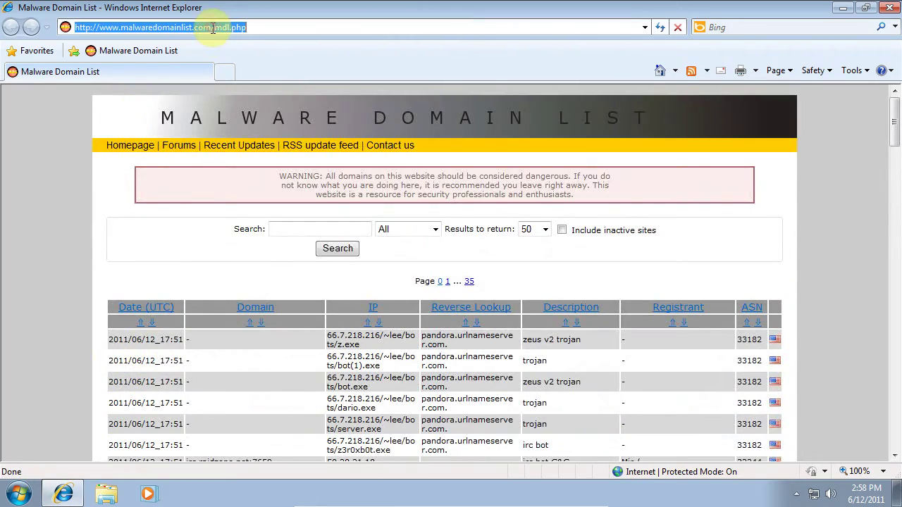
{"action": "type", "text": "h"}
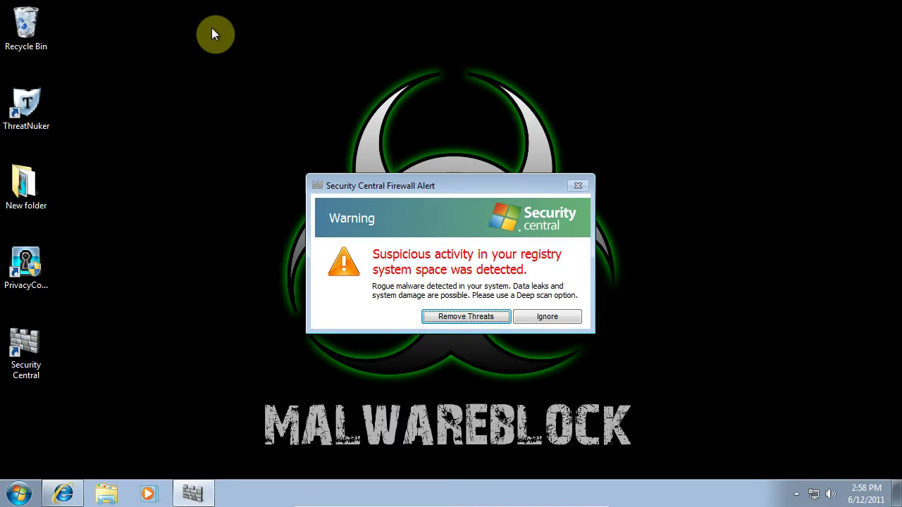
{"action": "left_click", "coordinate": [547, 316]}
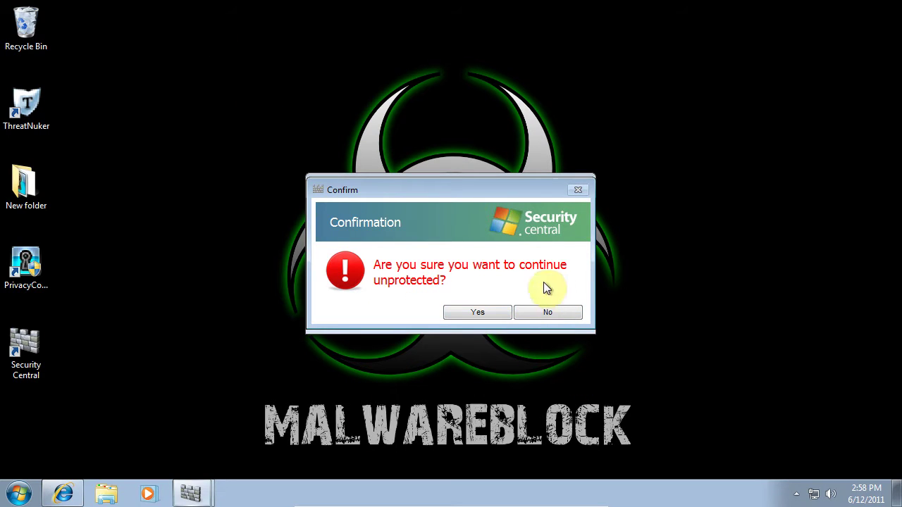
{"action": "left_click", "coordinate": [490, 313]}
- Return to Internet Explorer and go to bing.com
{"action": "left_click", "coordinate": [19, 493]}
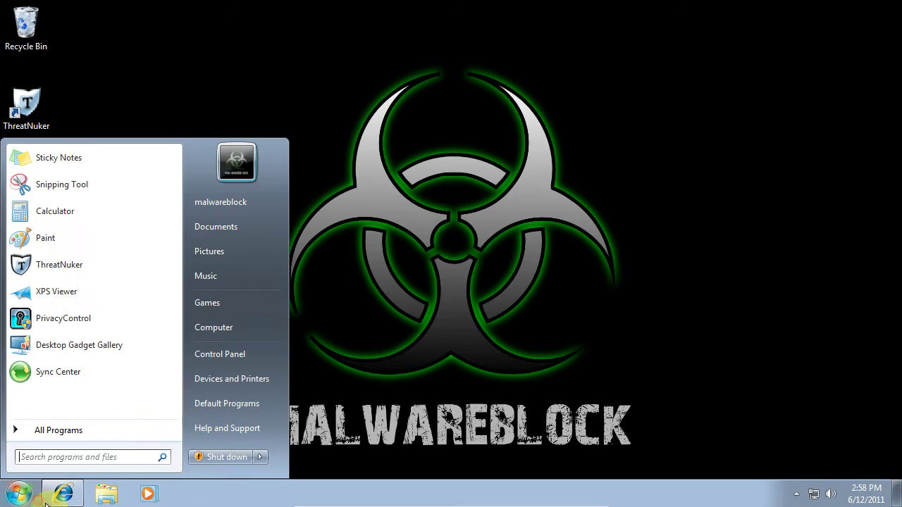
{"action": "left_click", "coordinate": [63, 493]}
{"action": "left_click", "coordinate": [204, 32]}
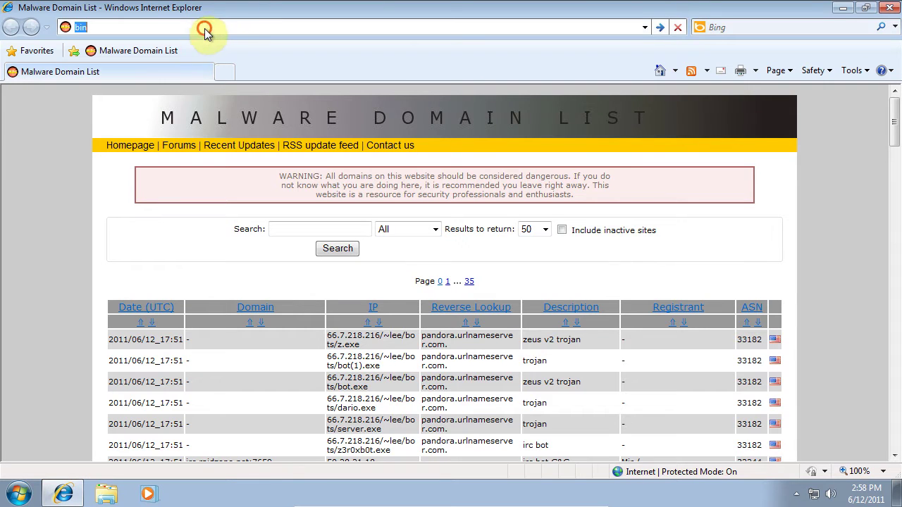
{"action": "type", "text": "g.com"}
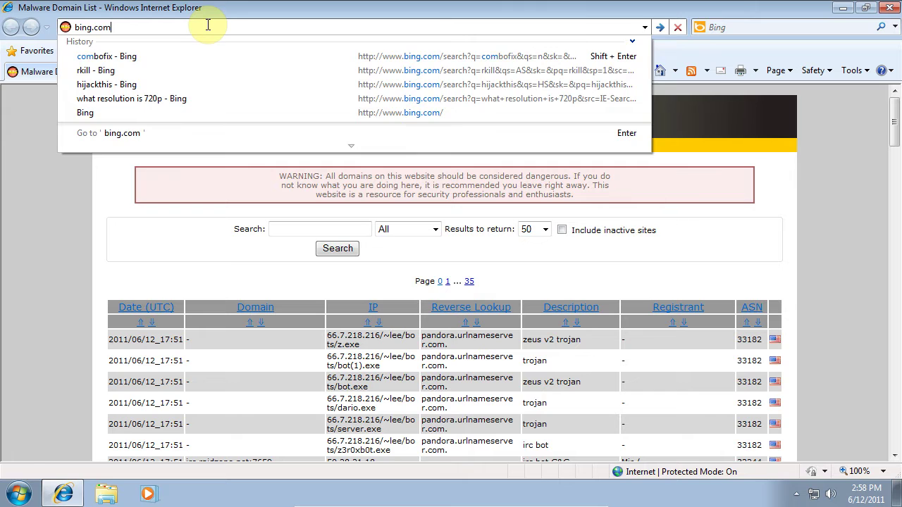
{"action": "key", "text": "Return"}
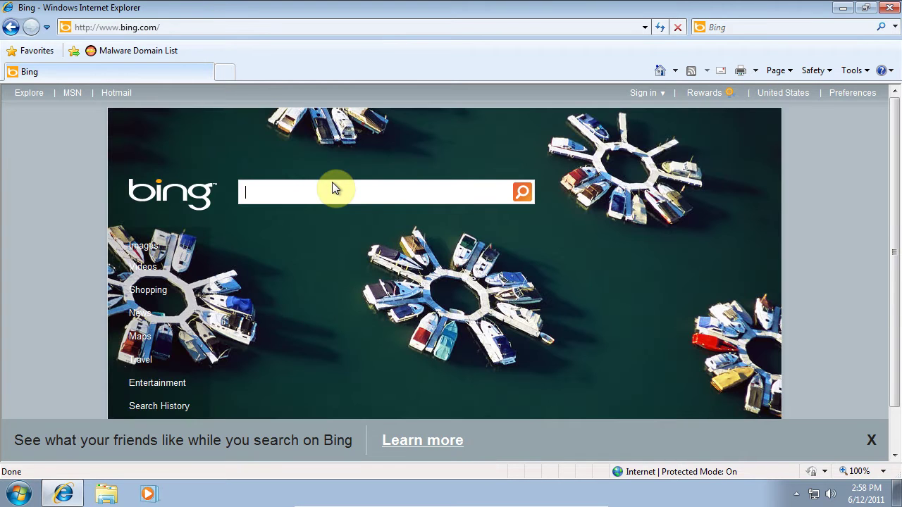
- Search for "vipre rescue" and open the VIPRE Computer Recovery Solution result from Sunbelt Software
{"action": "type", "text": "Vip"}
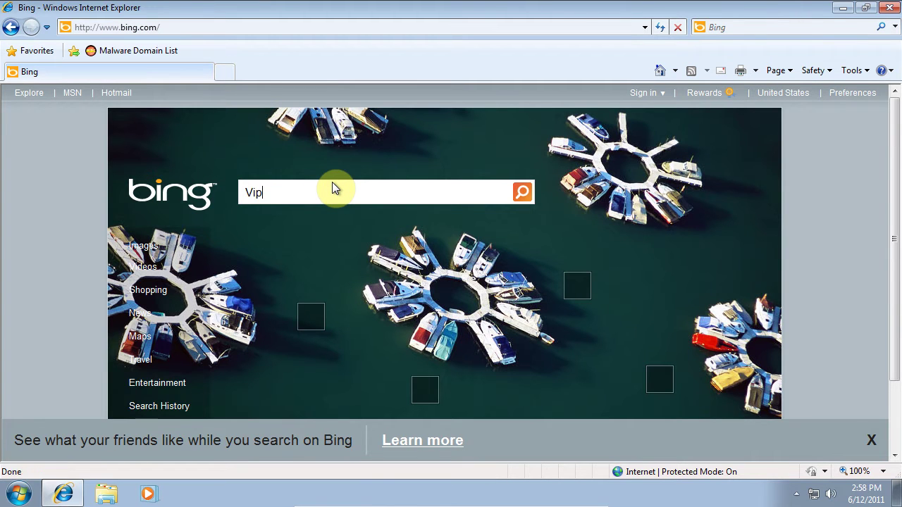
{"action": "type", "text": "re"}
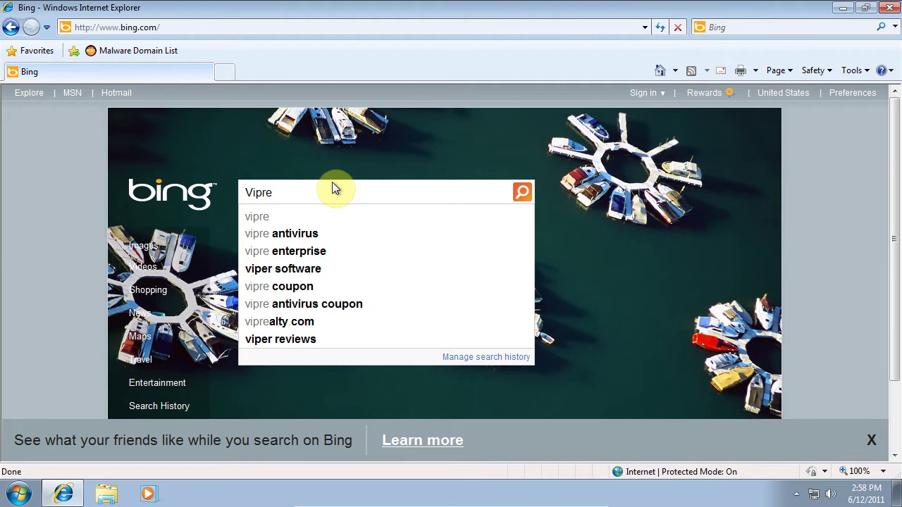
{"action": "type", "text": " re"}
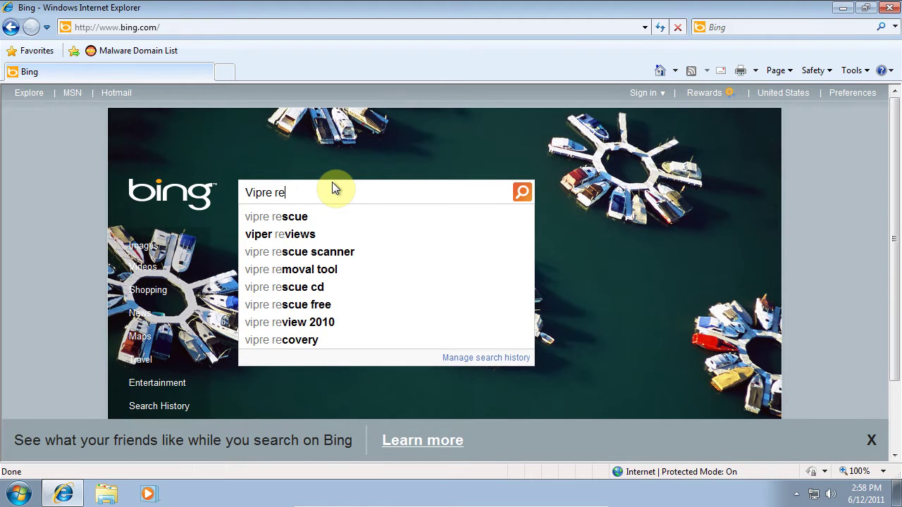
{"action": "key", "text": "Down"}
{"action": "key", "text": "Return"}
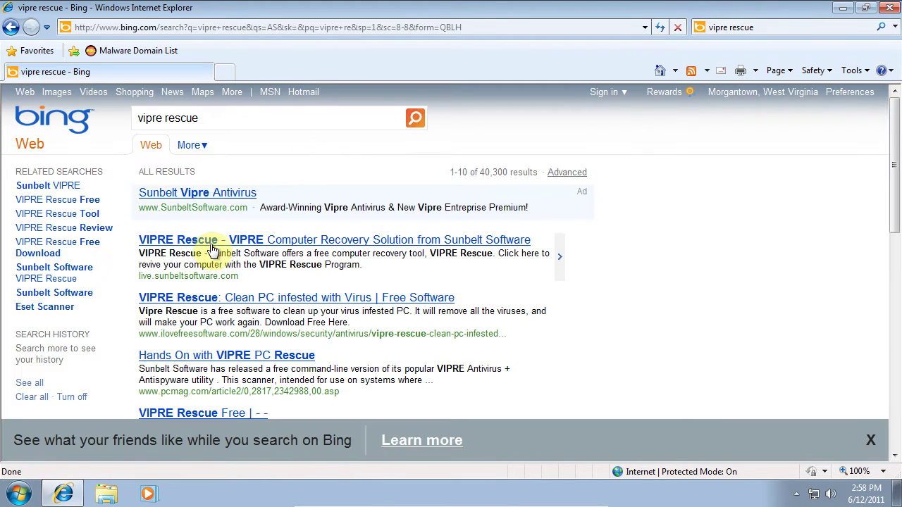
{"action": "left_click", "coordinate": [211, 243]}
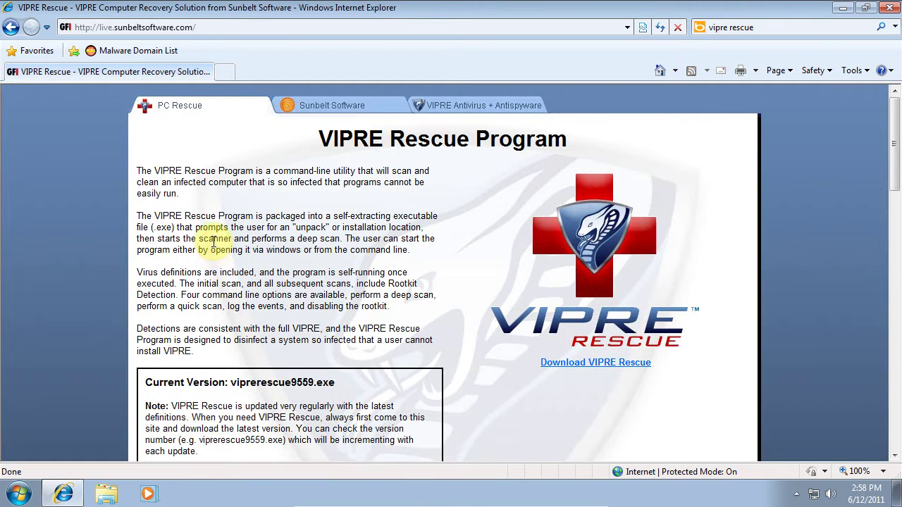
- Download the current VIPRE Rescue version and save it to the Desktop as VIPRERescue9559
{"action": "scroll", "coordinate": [203, 238], "scroll_direction": "down", "scroll_amount": 3}
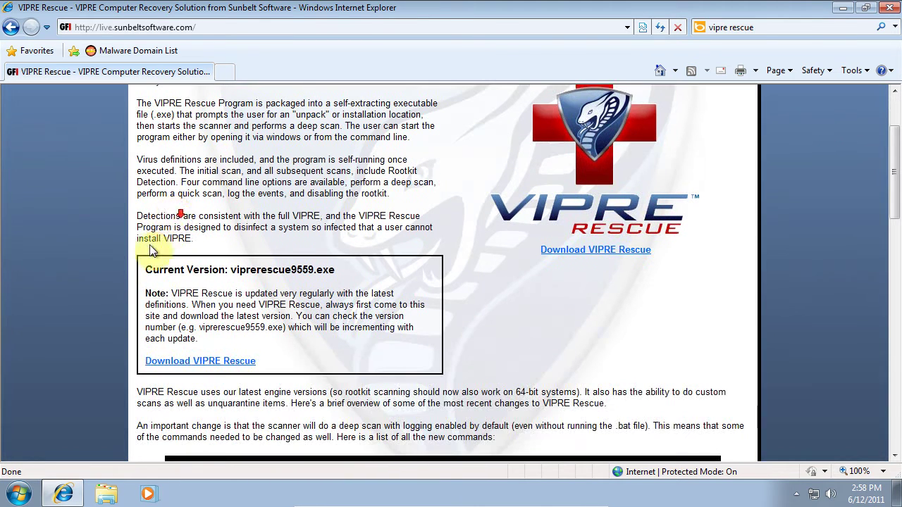
{"action": "left_click", "coordinate": [203, 361]}
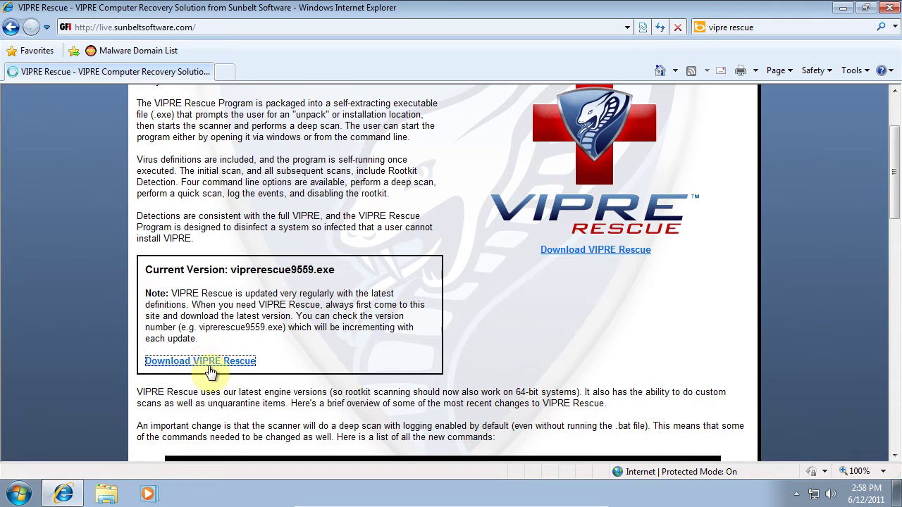
{"action": "left_click", "coordinate": [474, 255]}
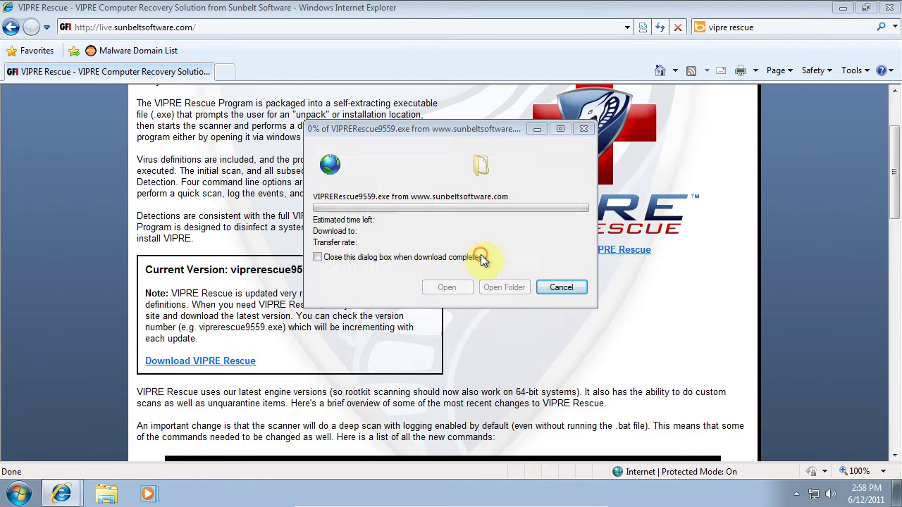
{"action": "left_click", "coordinate": [363, 214]}
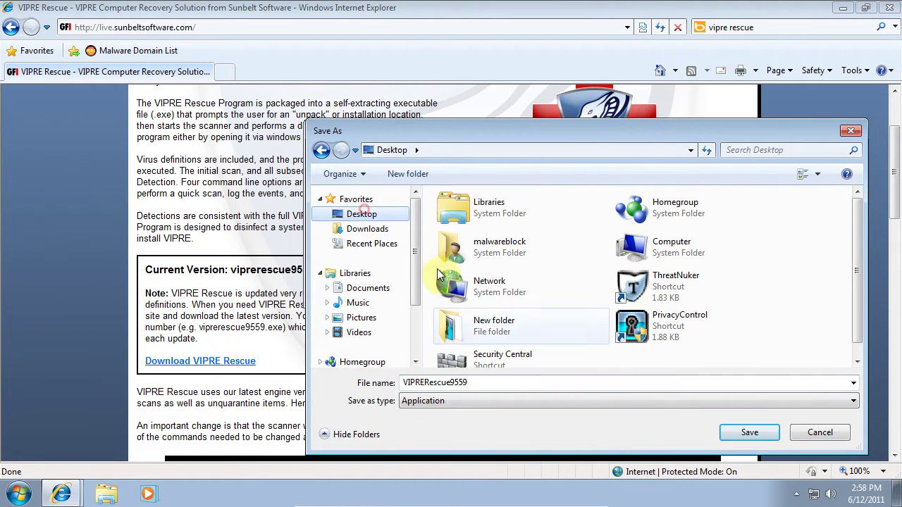
{"action": "left_click", "coordinate": [750, 433]}
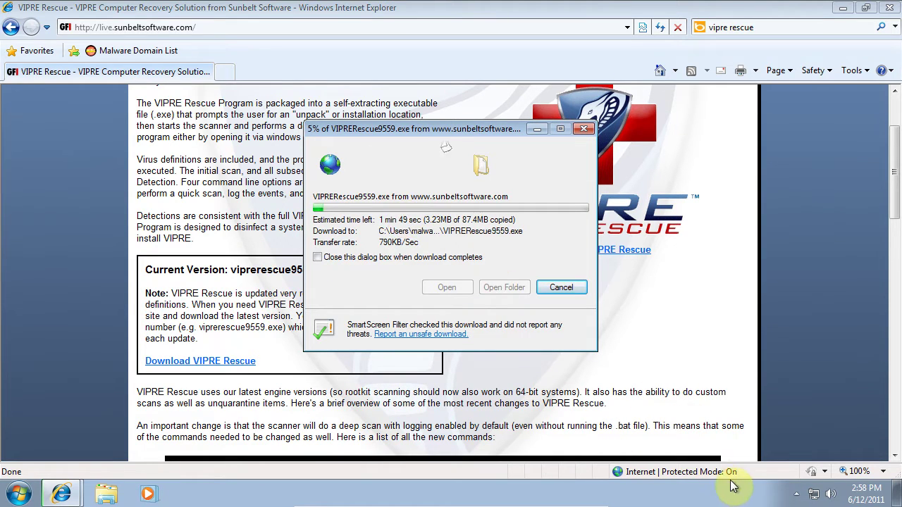
- Switch the virtual machine out of full screen and back to full screen during the download
{"action": "left_click", "coordinate": [796, 494]}
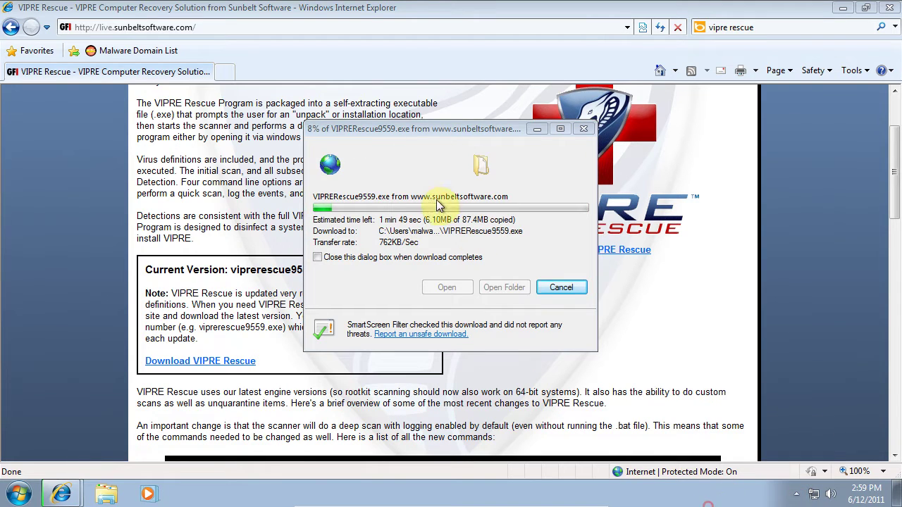
{"action": "left_click", "coordinate": [432, 160]}
{"action": "mouse_move", "coordinate": [504, 504]}
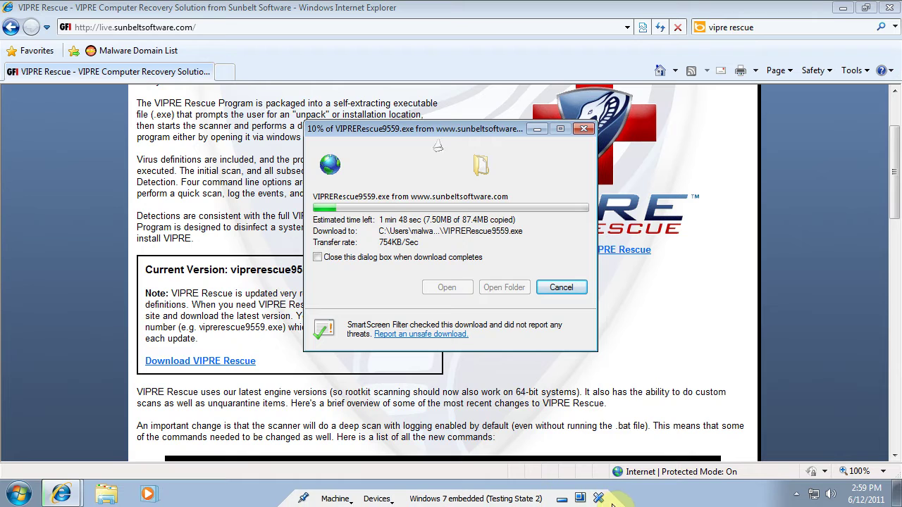
{"action": "left_click", "coordinate": [579, 498]}
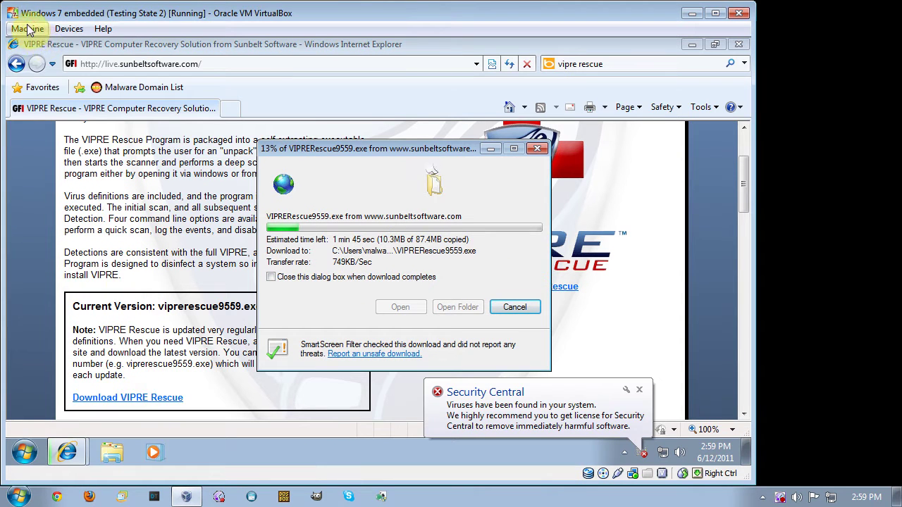
{"action": "left_click", "coordinate": [27, 28]}
{"action": "left_click", "coordinate": [37, 45]}
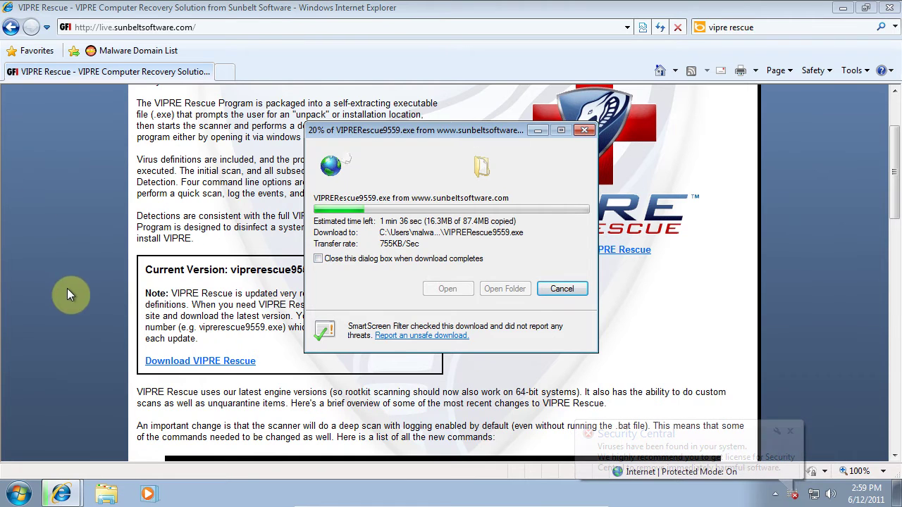
- Bring the VIPRE Rescue page in front of the download progress and look through all installed programs, including the Accessories folder
{"action": "left_click", "coordinate": [51, 302]}
{"action": "scroll", "coordinate": [99, 310], "scroll_direction": "up", "scroll_amount": 3}
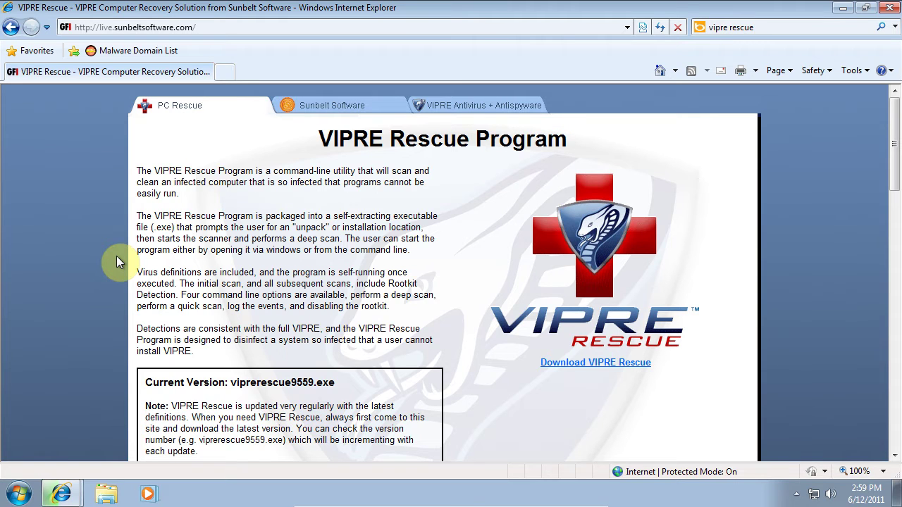
{"action": "left_click", "coordinate": [19, 493]}
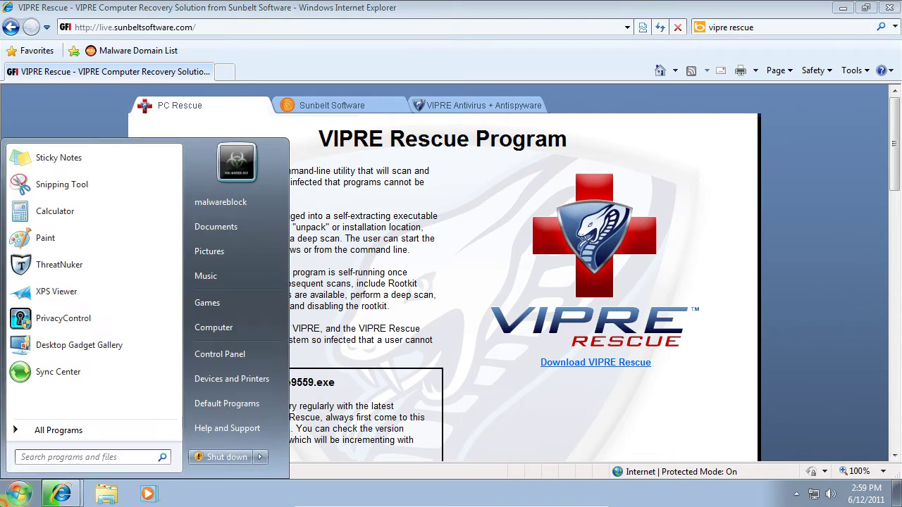
{"action": "left_click", "coordinate": [53, 430]}
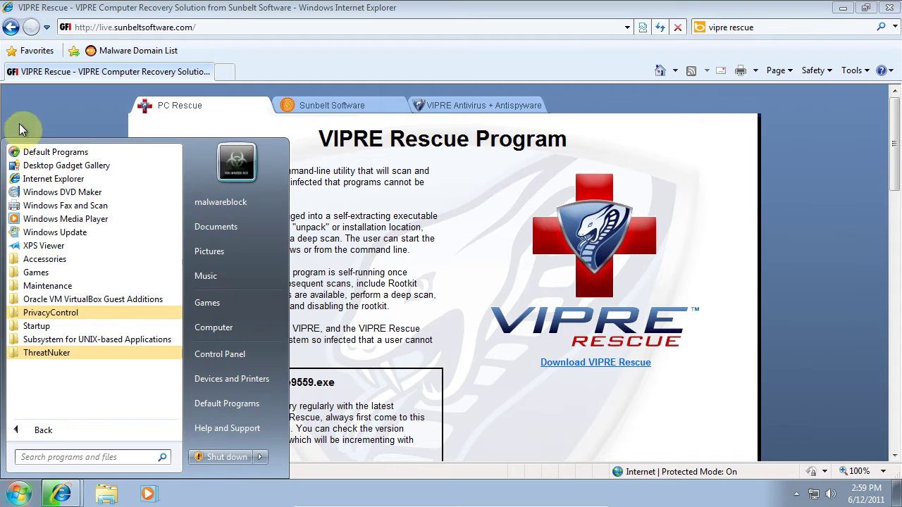
{"action": "left_click", "coordinate": [45, 260]}
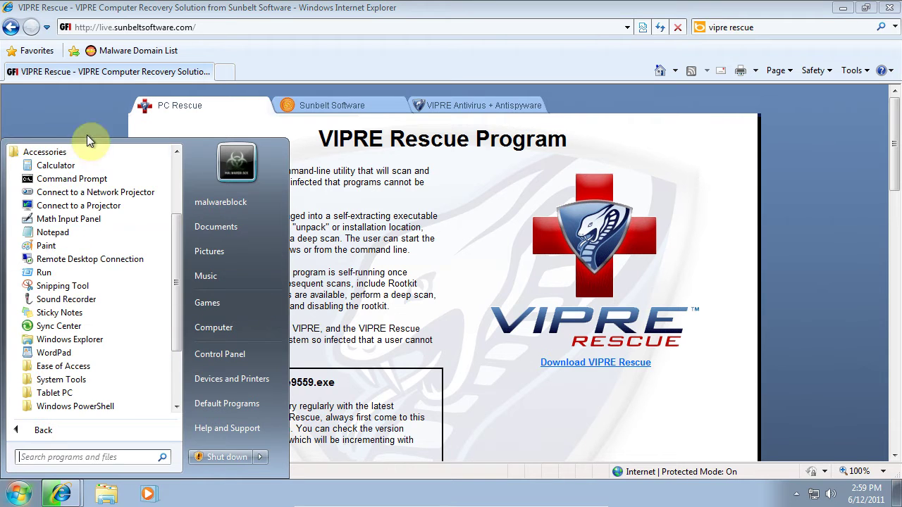
{"action": "left_click", "coordinate": [45, 154]}
{"action": "left_click", "coordinate": [44, 107]}
- Read the VIPRE Rescue page's current-version note and its list of scanner command-line options
{"action": "scroll", "coordinate": [39, 271], "scroll_direction": "down", "scroll_amount": 3}
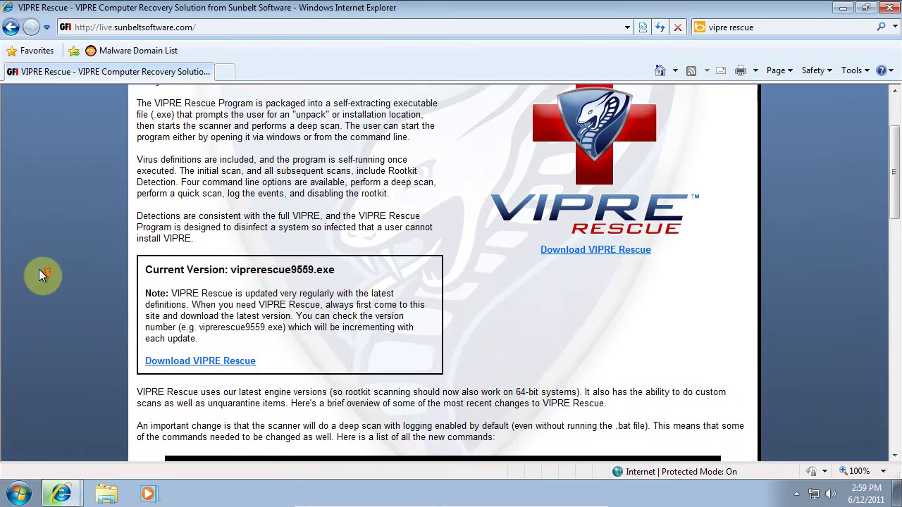
{"action": "scroll", "coordinate": [38, 272], "scroll_direction": "down", "scroll_amount": 5}
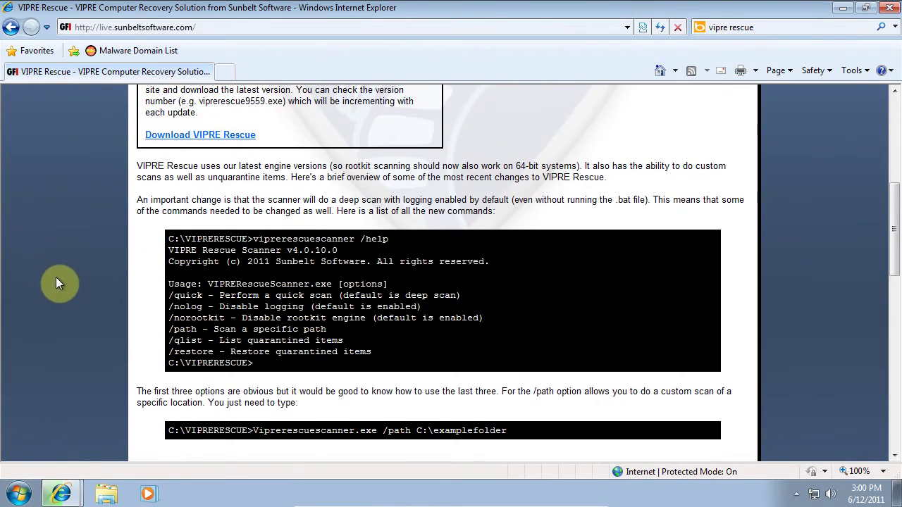
{"action": "scroll", "coordinate": [56, 282], "scroll_direction": "up", "scroll_amount": 3}
{"action": "scroll", "coordinate": [71, 333], "scroll_direction": "up", "scroll_amount": 6}
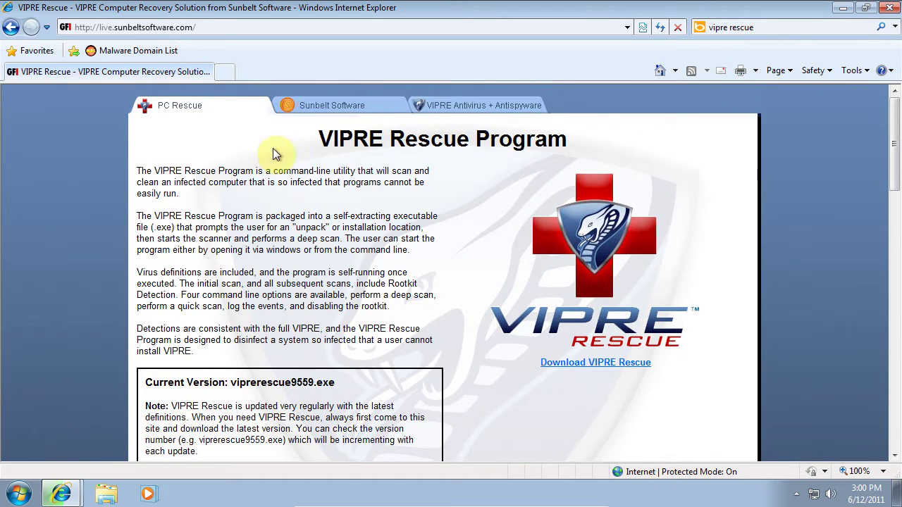
- Open the VIPRE Antivirus + Antispyware site from the VIPRE Rescue page and look over its product offers
{"action": "left_click", "coordinate": [476, 108]}
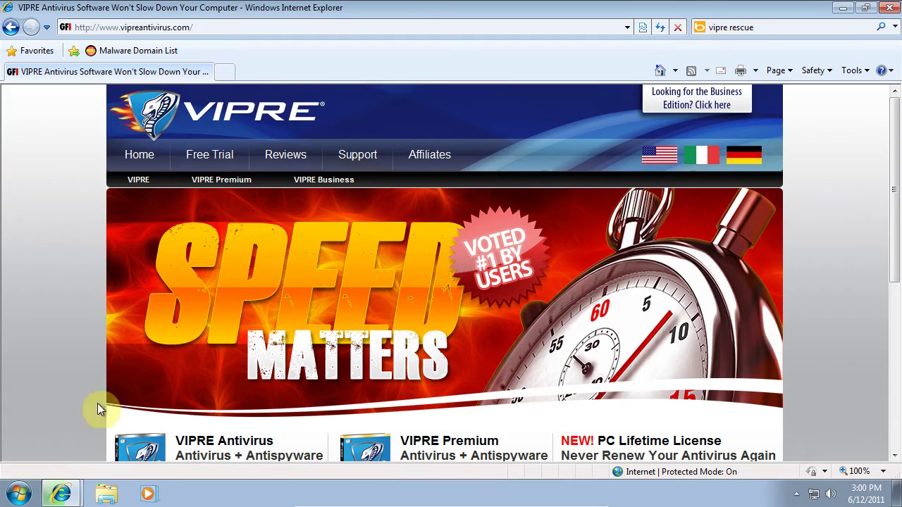
{"action": "scroll", "coordinate": [96, 409], "scroll_direction": "down", "scroll_amount": 4}
{"action": "scroll", "coordinate": [22, 342], "scroll_direction": "down", "scroll_amount": 3}
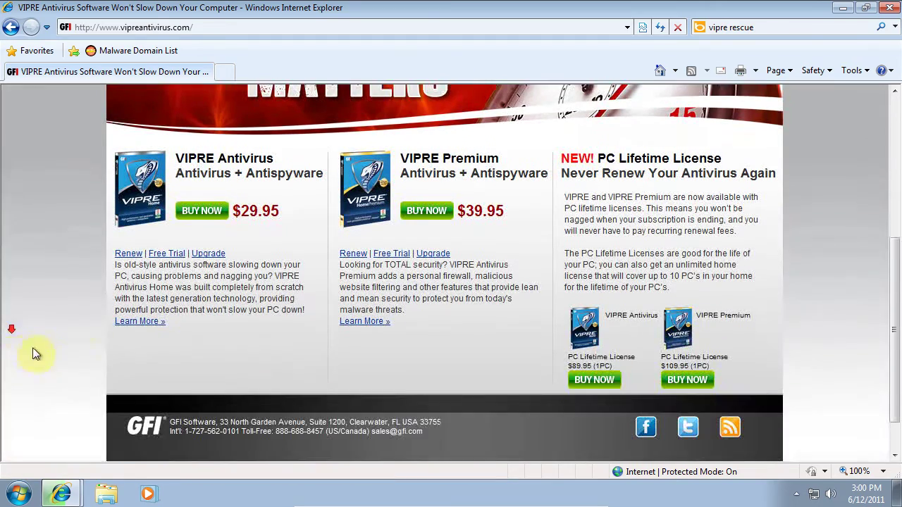
{"action": "scroll", "coordinate": [7, 369], "scroll_direction": "up", "scroll_amount": 3}
{"action": "scroll", "coordinate": [38, 421], "scroll_direction": "up", "scroll_amount": 3}
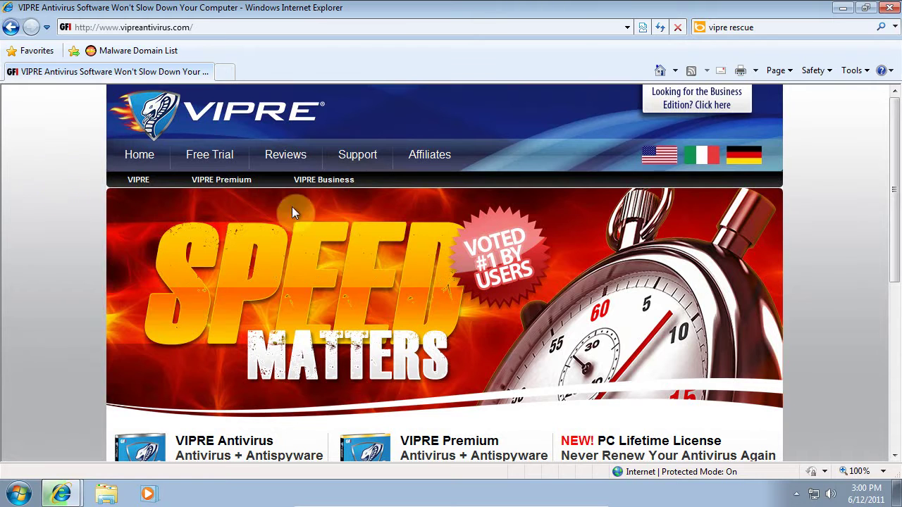
{"action": "left_click", "coordinate": [10, 31]}
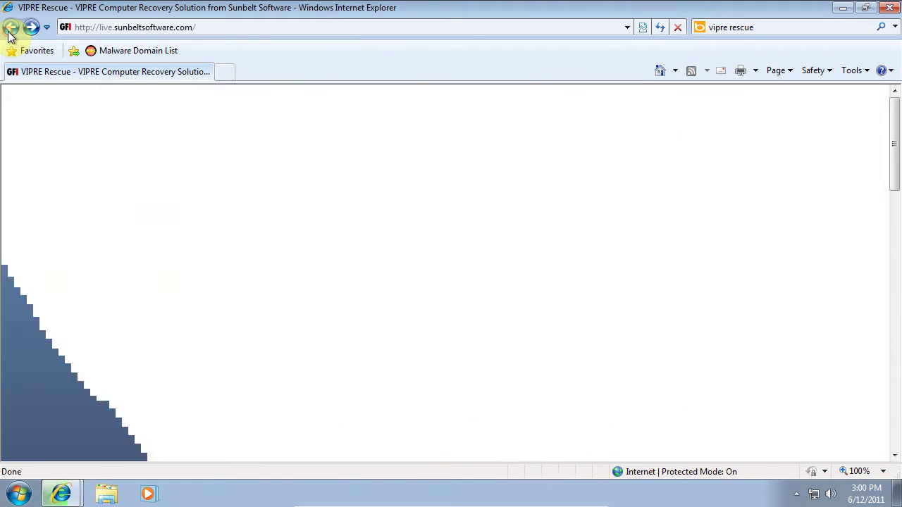
{"action": "left_click", "coordinate": [35, 30]}
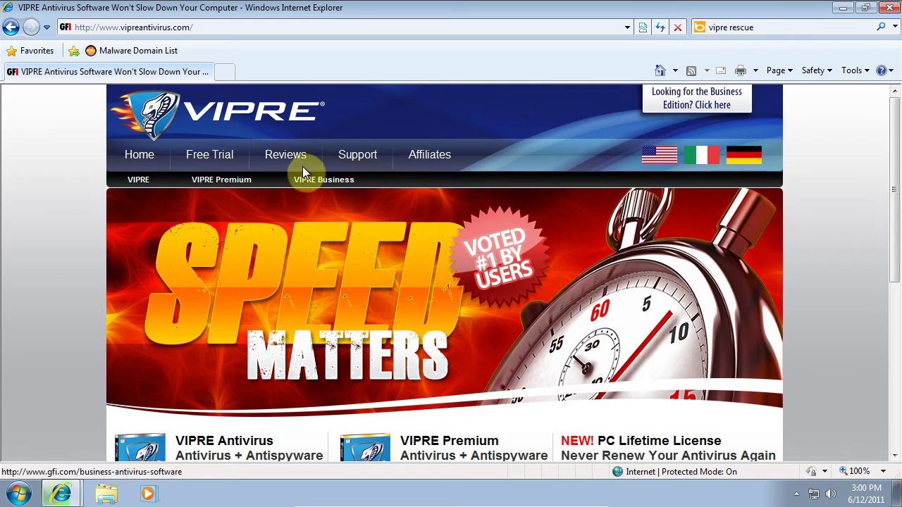
{"action": "scroll", "coordinate": [356, 276], "scroll_direction": "down", "scroll_amount": 5}
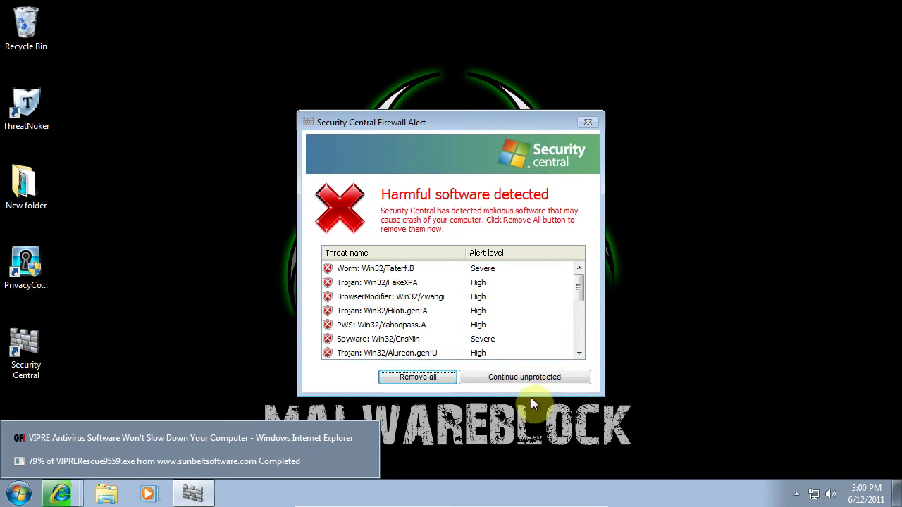
- Dismiss the Security Central Firewall Alert by continuing unprotected, and return to the VIPRE Antivirus page
{"action": "left_click", "coordinate": [489, 380]}
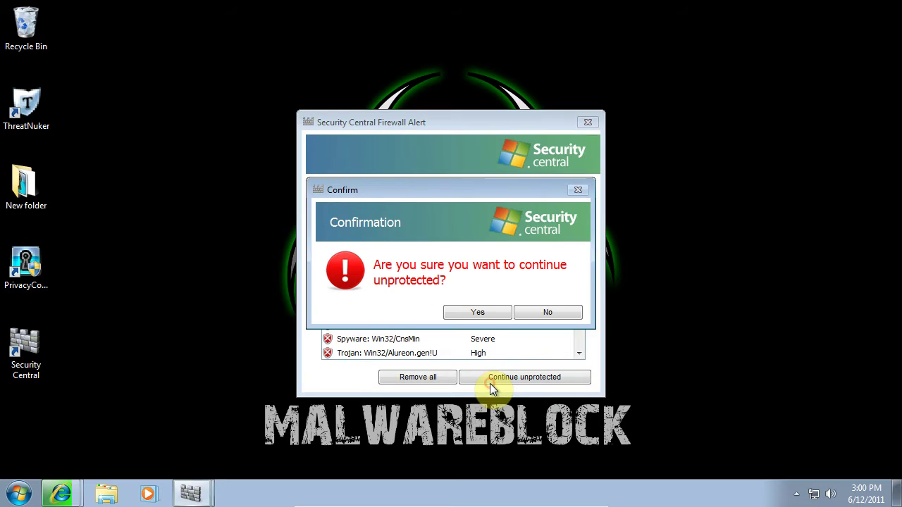
{"action": "left_click", "coordinate": [481, 313]}
{"action": "mouse_move", "coordinate": [63, 493]}
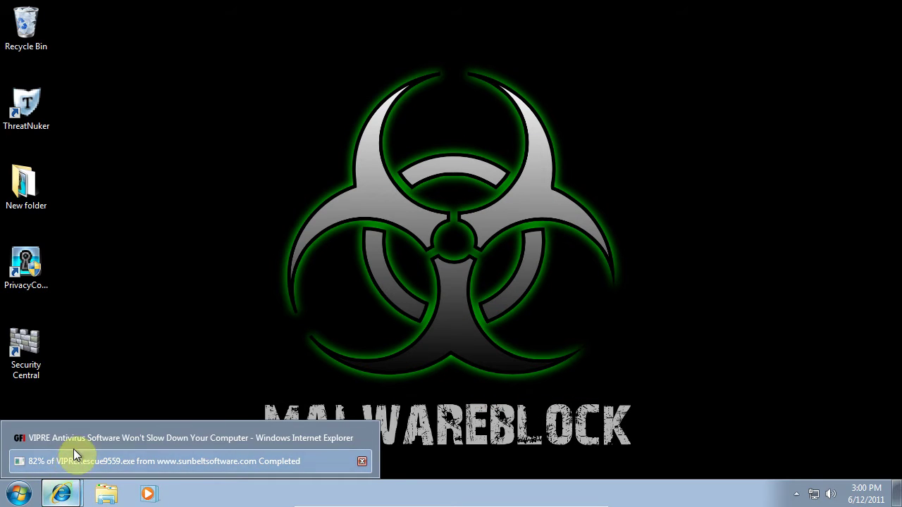
{"action": "left_click", "coordinate": [75, 445]}
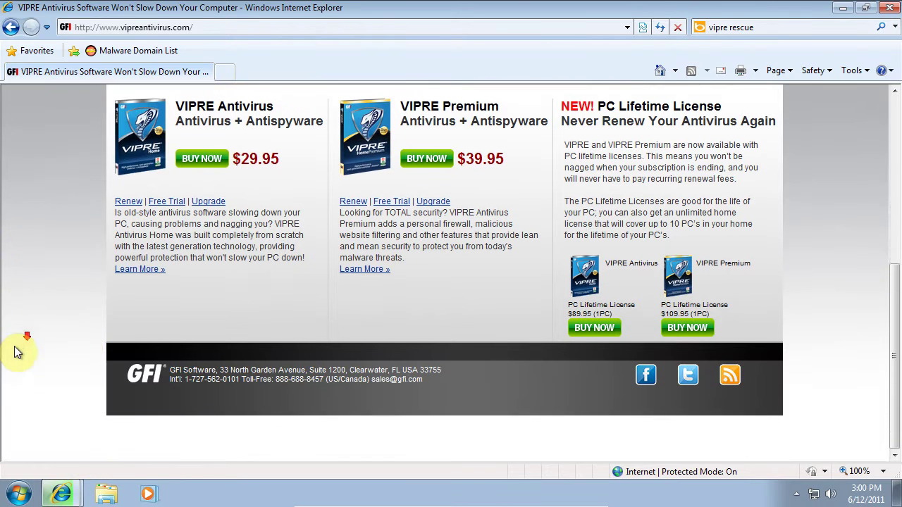
- Open the VIPRE site's Reviews page and examine its expert reviews and user testimonials
{"action": "scroll", "coordinate": [21, 336], "scroll_direction": "up", "scroll_amount": 5}
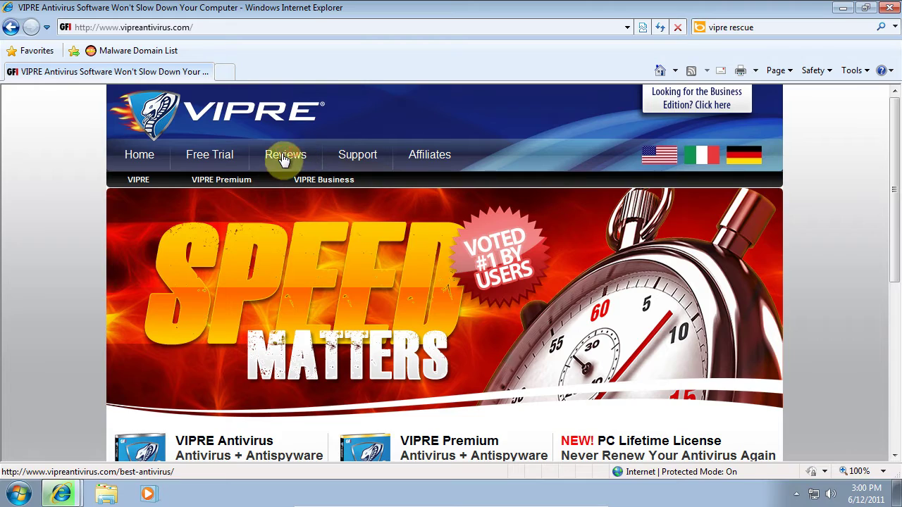
{"action": "left_click", "coordinate": [295, 158]}
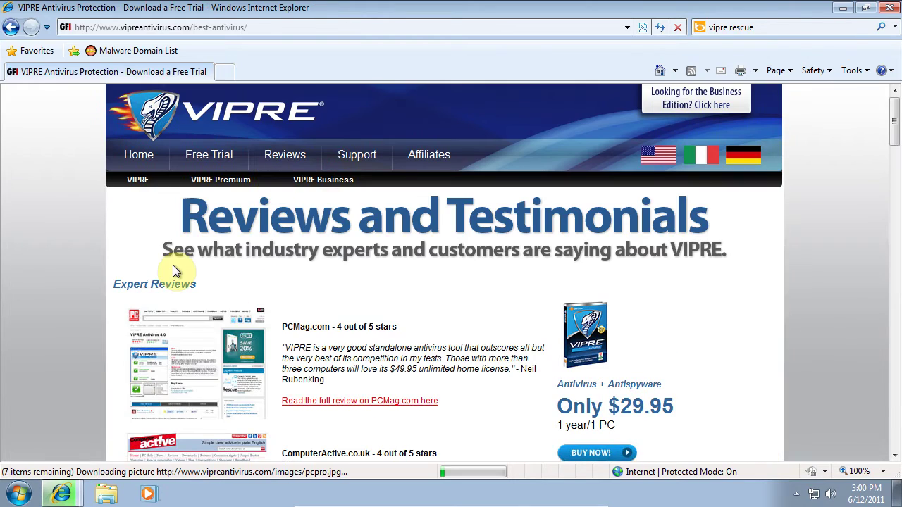
{"action": "scroll", "coordinate": [175, 269], "scroll_direction": "down", "scroll_amount": 7}
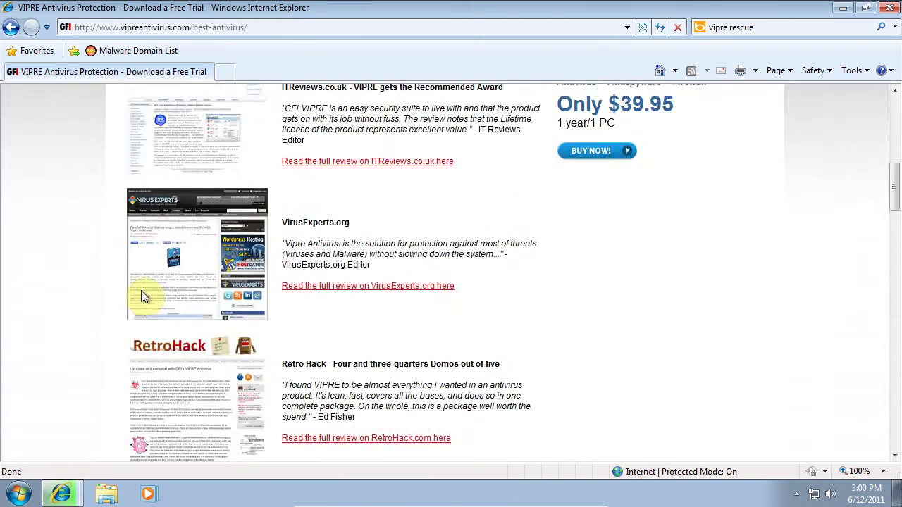
{"action": "scroll", "coordinate": [141, 296], "scroll_direction": "down", "scroll_amount": 5}
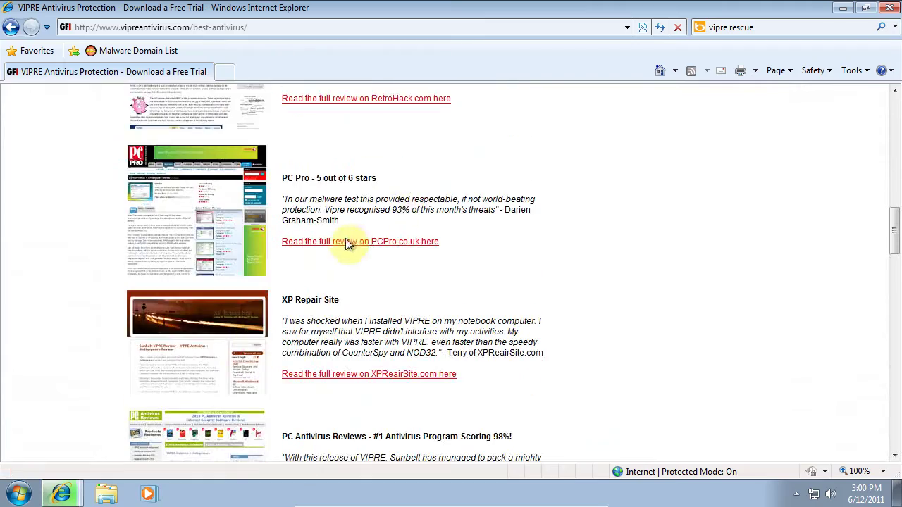
{"action": "scroll", "coordinate": [345, 243], "scroll_direction": "down", "scroll_amount": 6}
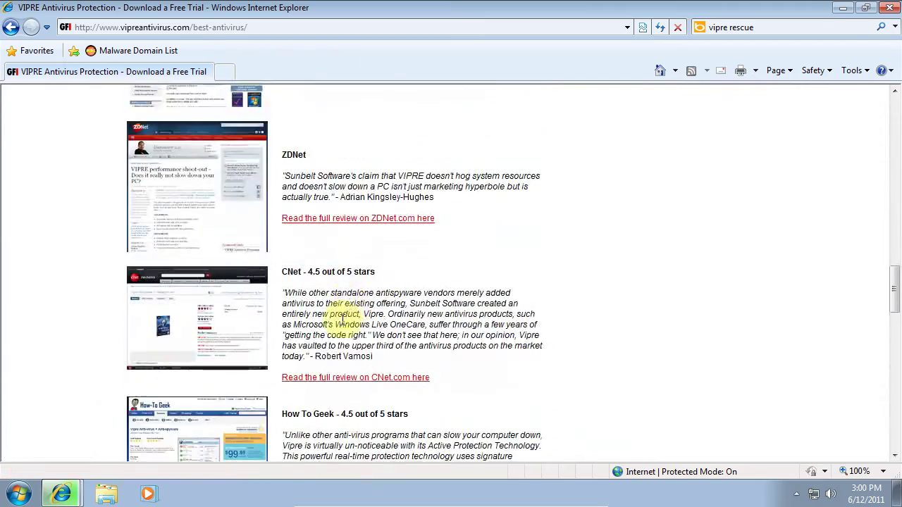
{"action": "scroll", "coordinate": [343, 321], "scroll_direction": "down", "scroll_amount": 10}
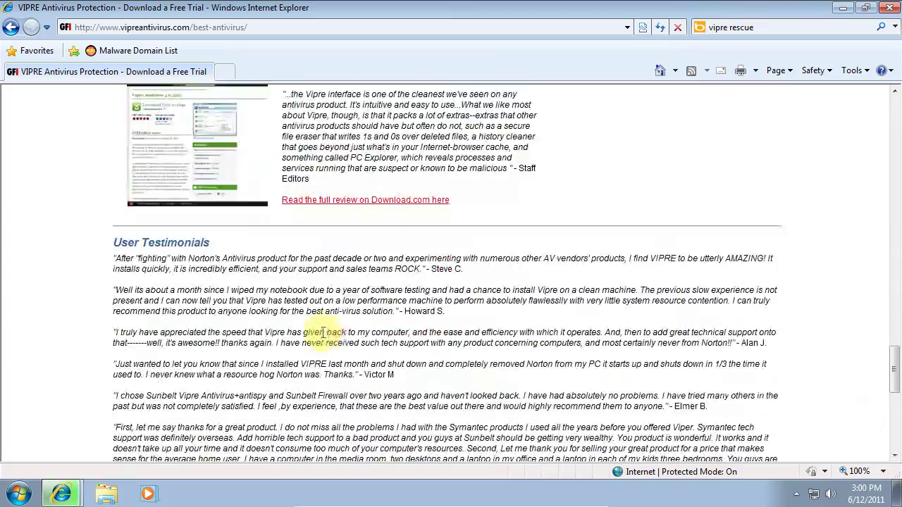
{"action": "scroll", "coordinate": [322, 332], "scroll_direction": "up", "scroll_amount": 8}
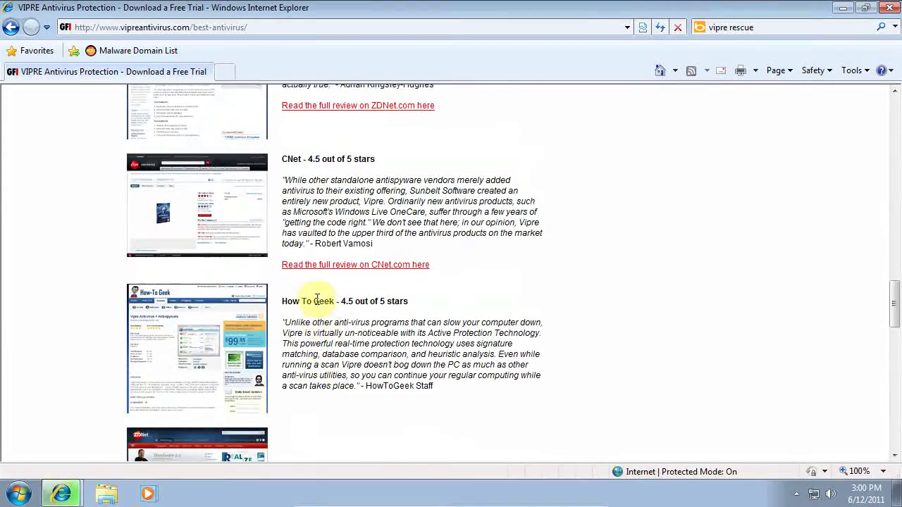
{"action": "scroll", "coordinate": [321, 303], "scroll_direction": "down", "scroll_amount": 5}
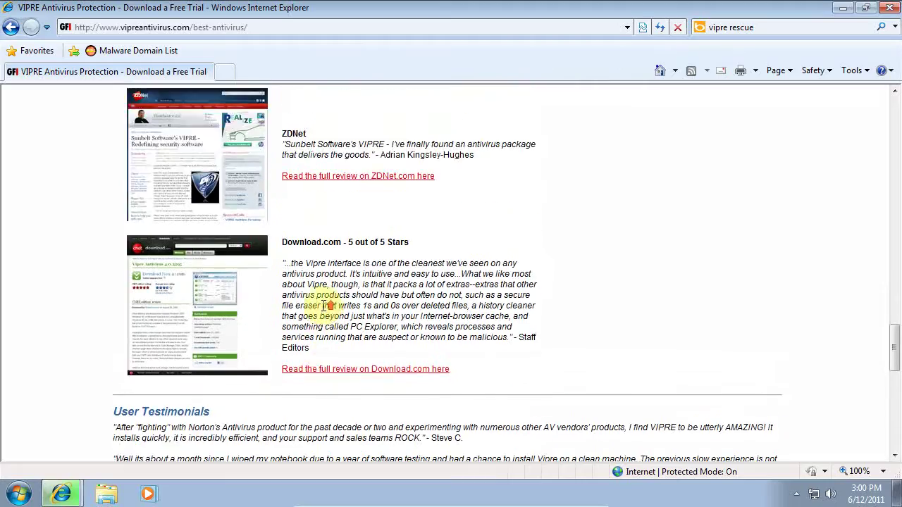
{"action": "scroll", "coordinate": [322, 305], "scroll_direction": "up", "scroll_amount": 10}
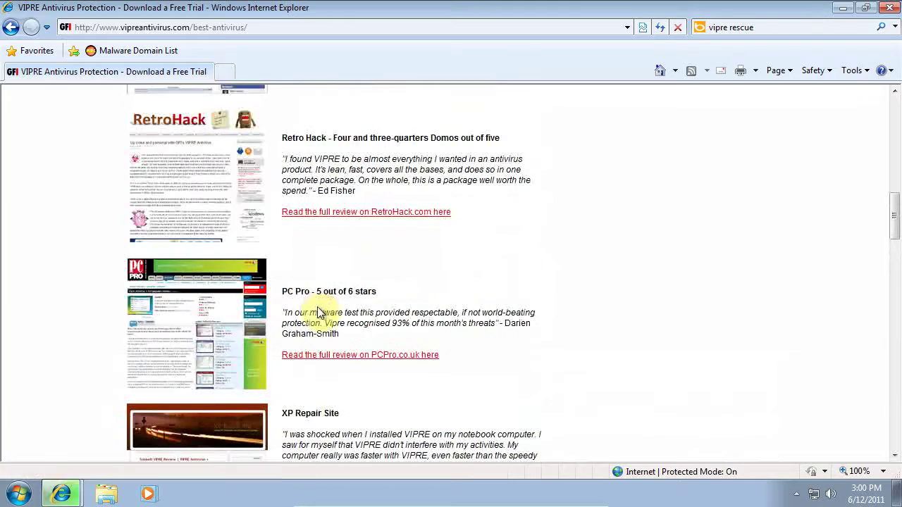
{"action": "scroll", "coordinate": [321, 311], "scroll_direction": "up", "scroll_amount": 2}
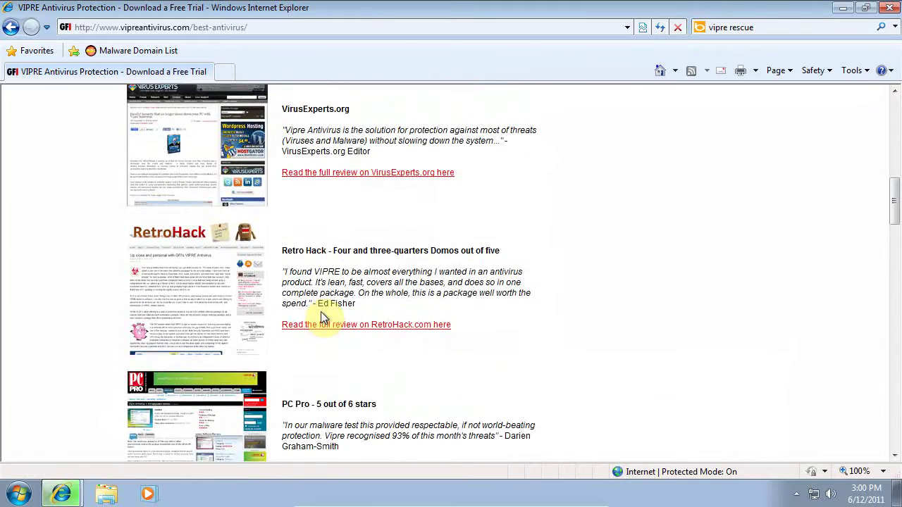
{"action": "scroll", "coordinate": [320, 311], "scroll_direction": "up", "scroll_amount": 1}
{"action": "scroll", "coordinate": [325, 320], "scroll_direction": "up", "scroll_amount": 2}
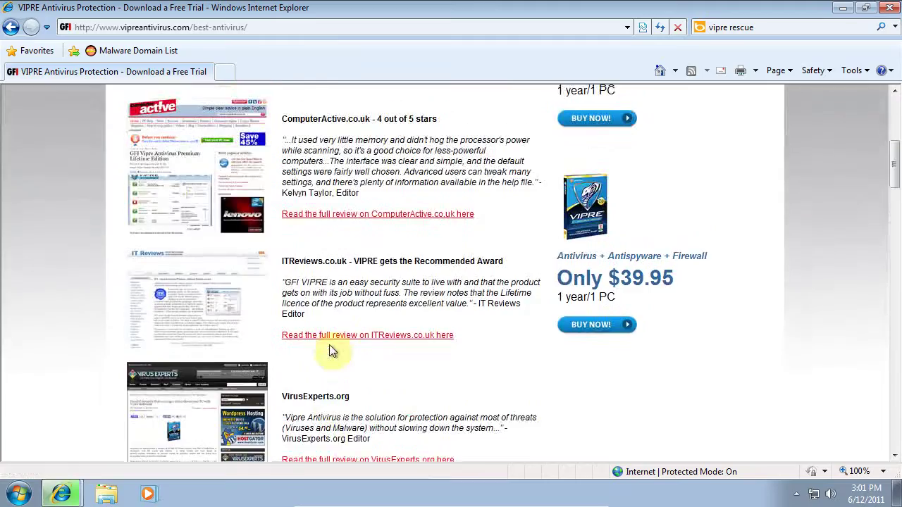
{"action": "scroll", "coordinate": [329, 344], "scroll_direction": "down", "scroll_amount": 1}
{"action": "scroll", "coordinate": [333, 350], "scroll_direction": "down", "scroll_amount": 3}
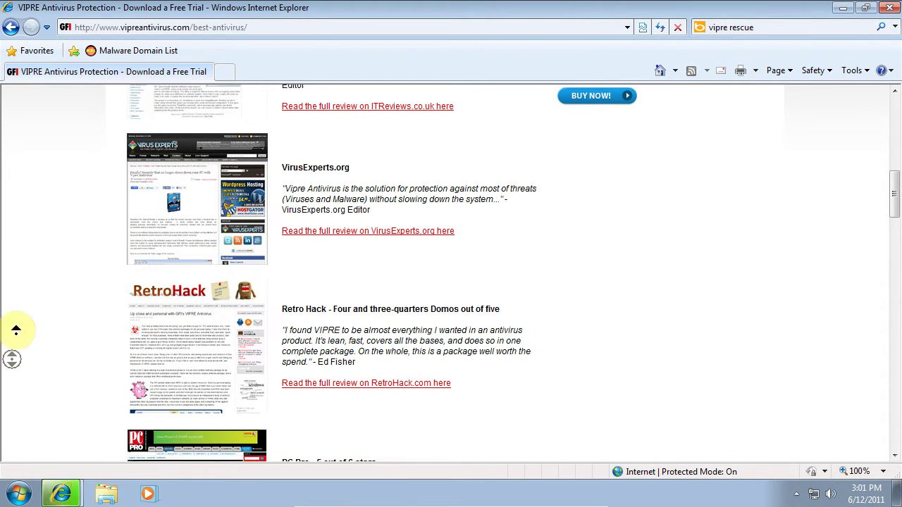
{"action": "scroll", "coordinate": [16, 328], "scroll_direction": "up", "scroll_amount": 10}
- Minimize the browser, close the completed download dialog, and move the VIPRERescue9559 file away from the other desktop icons
{"action": "left_click", "coordinate": [842, 8]}
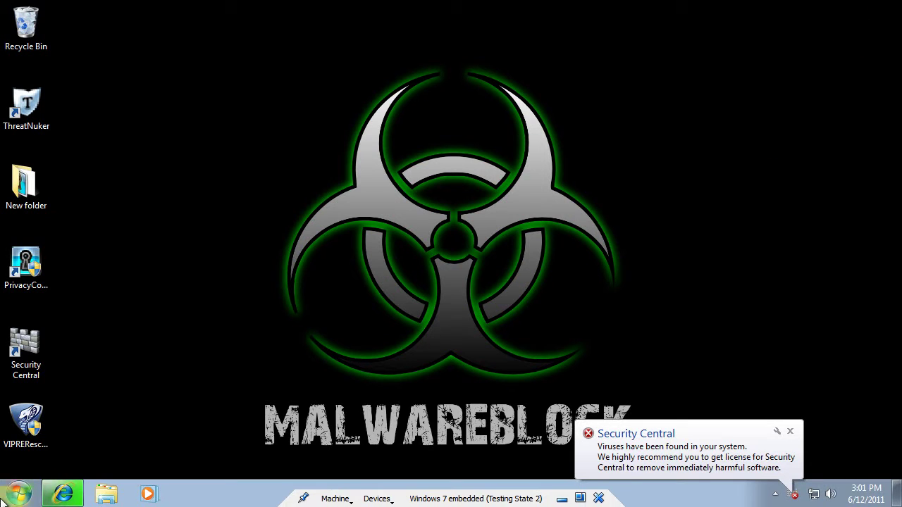
{"action": "left_click", "coordinate": [62, 493]}
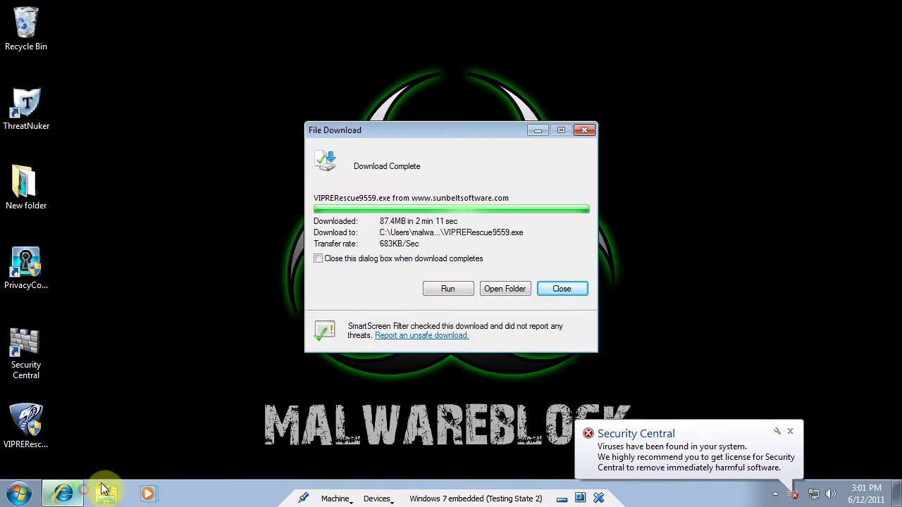
{"action": "left_click", "coordinate": [563, 290]}
{"action": "left_click_drag", "start_coordinate": [39, 426], "coordinate": [305, 133]}
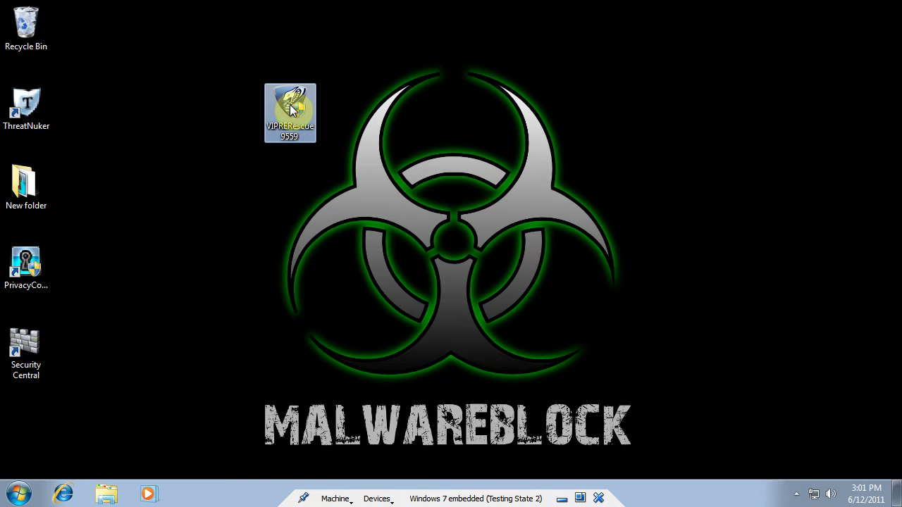
{"action": "left_click", "coordinate": [247, 113]}
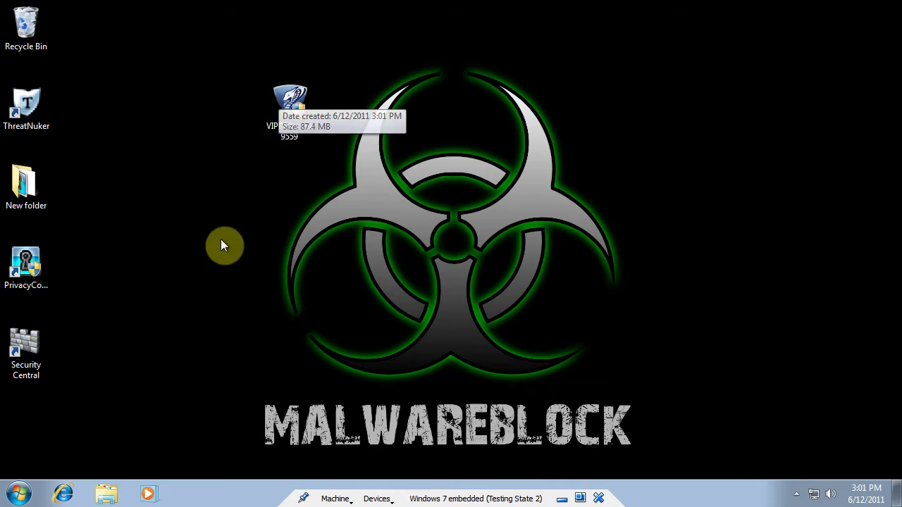
- Select the VIPRERescue9559 file on the desktop and close the unwanted invitemedia.com browser pop-up
{"action": "left_click", "coordinate": [294, 96]}
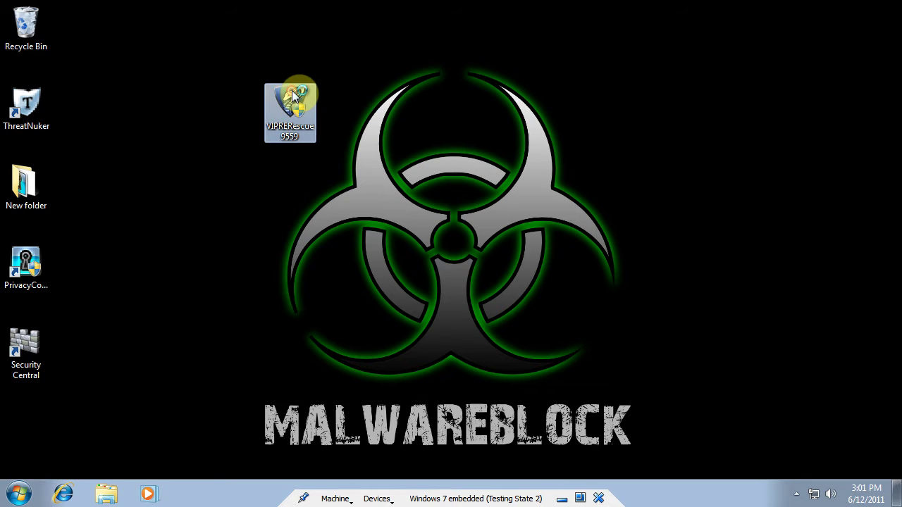
{"action": "left_click", "coordinate": [568, 274]}
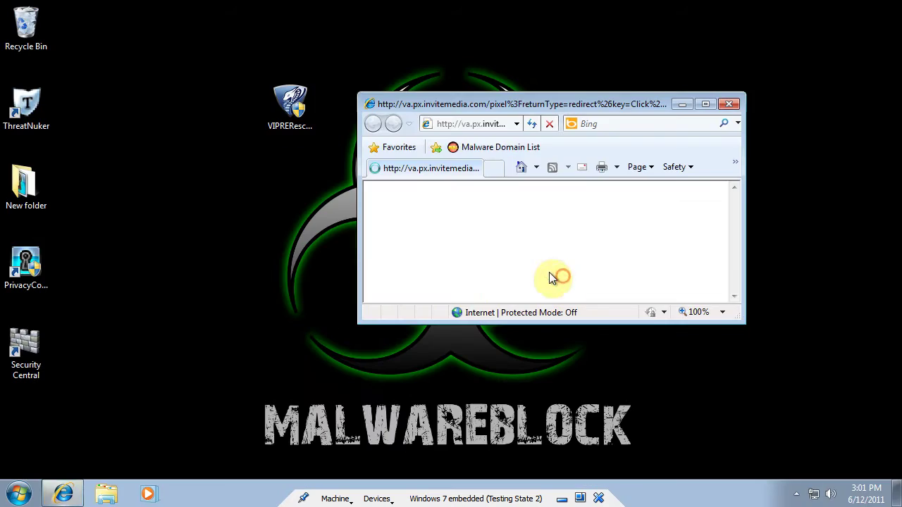
{"action": "left_click", "coordinate": [729, 104]}
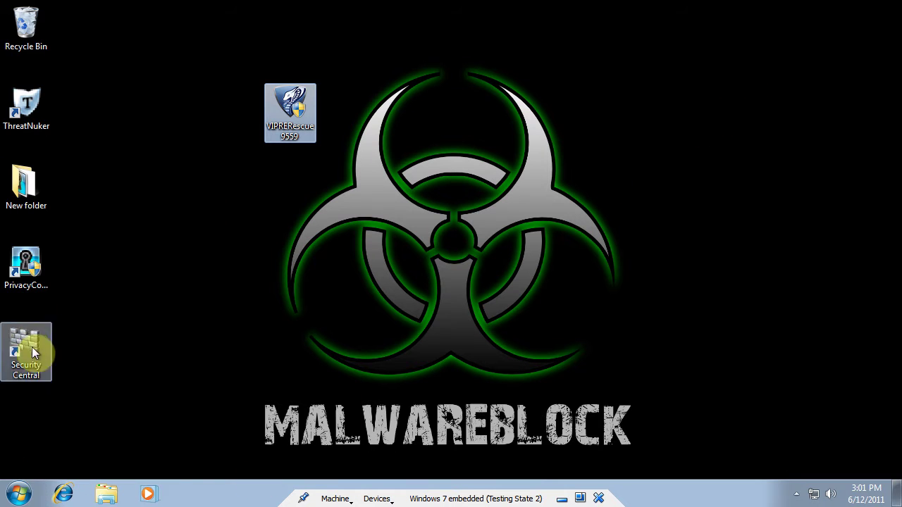
- Launch ThreatNuker from its program group and move its update prompt clear of the middle of its window
{"action": "left_click", "coordinate": [19, 486]}
{"action": "left_click", "coordinate": [50, 426]}
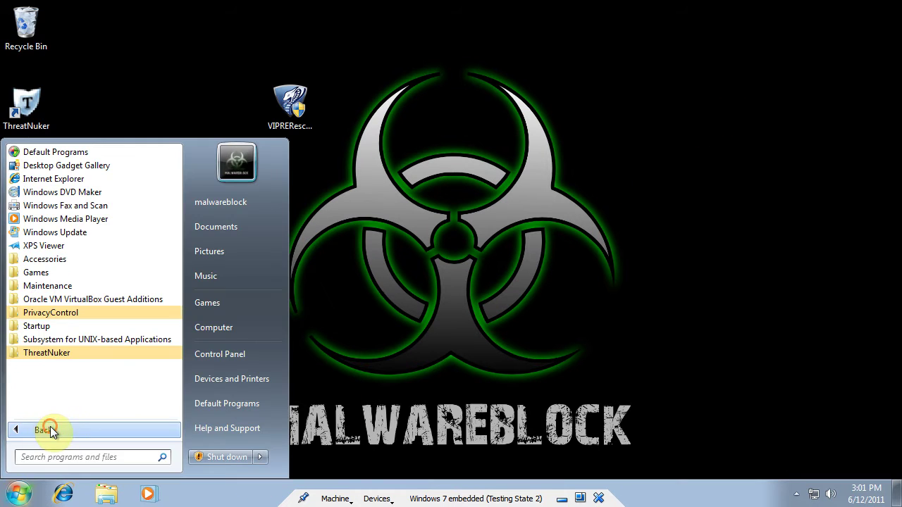
{"action": "left_click", "coordinate": [69, 353]}
{"action": "left_click", "coordinate": [62, 366]}
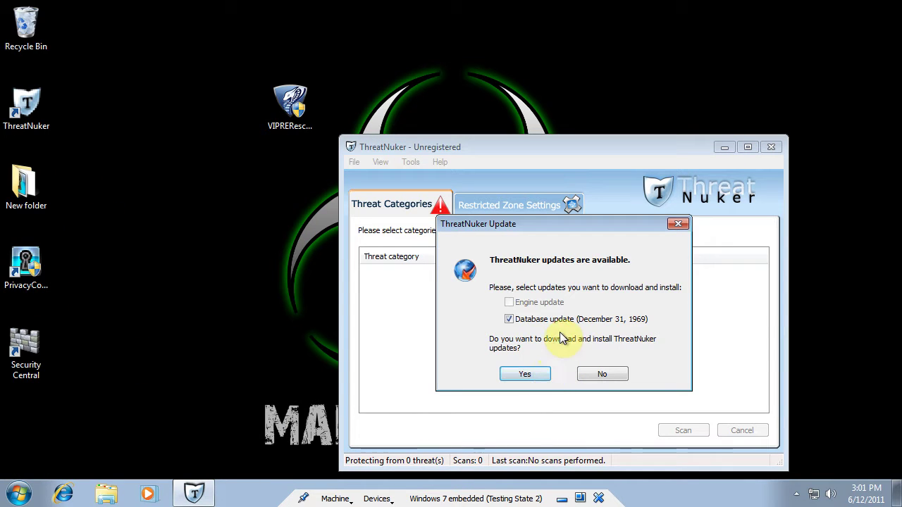
{"action": "left_click_drag", "start_coordinate": [551, 219], "coordinate": [454, 139]}
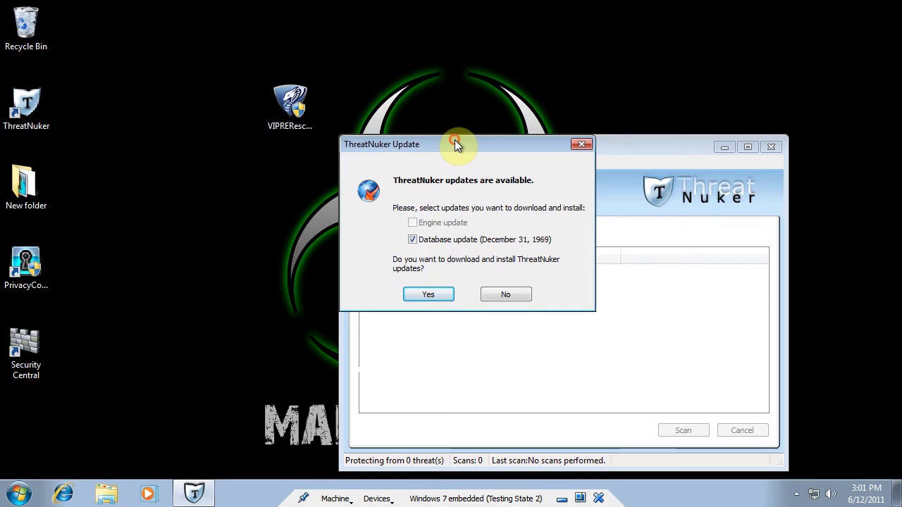
- Accept the ThreatNuker database update and dismiss the update message
{"action": "left_click", "coordinate": [796, 494]}
{"action": "left_click", "coordinate": [760, 495]}
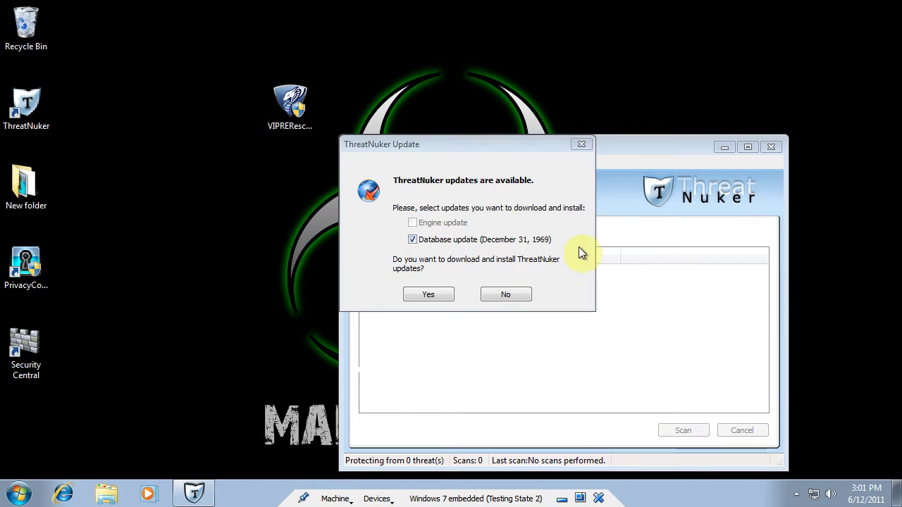
{"action": "left_click", "coordinate": [426, 296]}
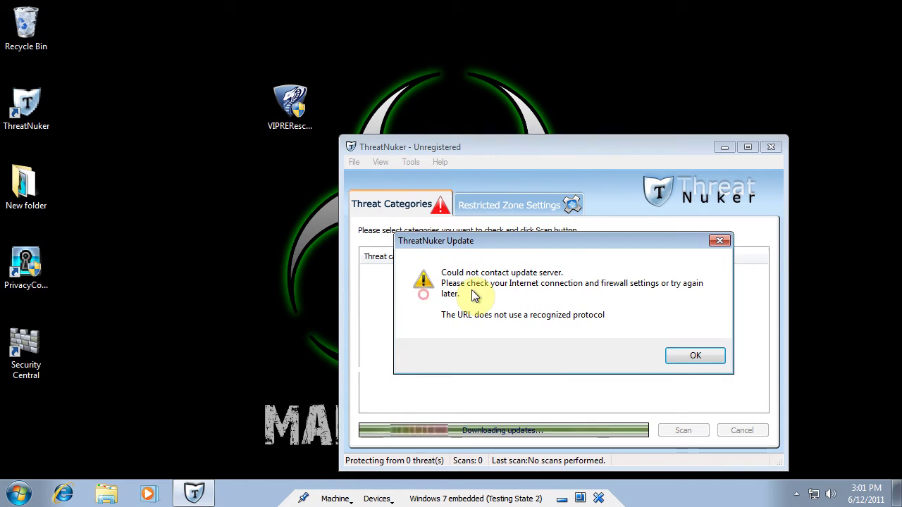
{"action": "left_click", "coordinate": [677, 355]}
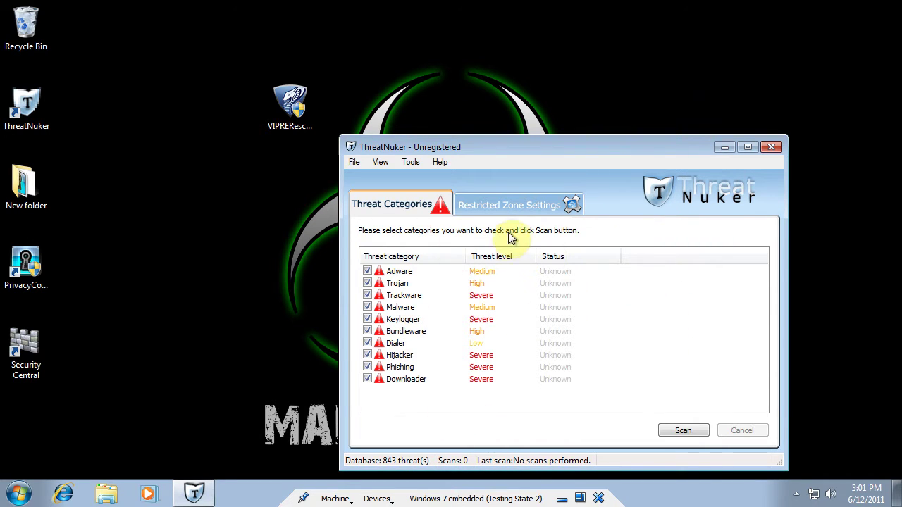
- View ThreatNuker's Restricted Zone Settings, return to Threat Categories, and scan all the listed categories
{"action": "left_click", "coordinate": [528, 206]}
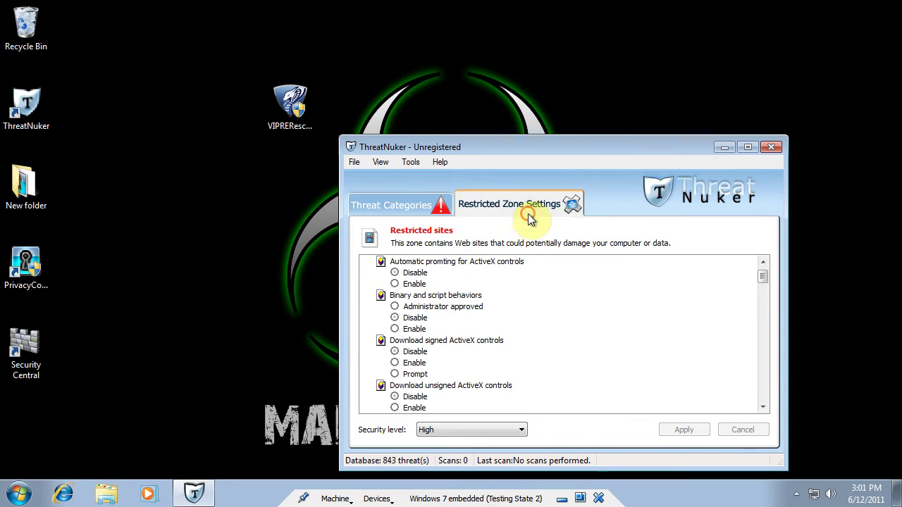
{"action": "left_click", "coordinate": [395, 200]}
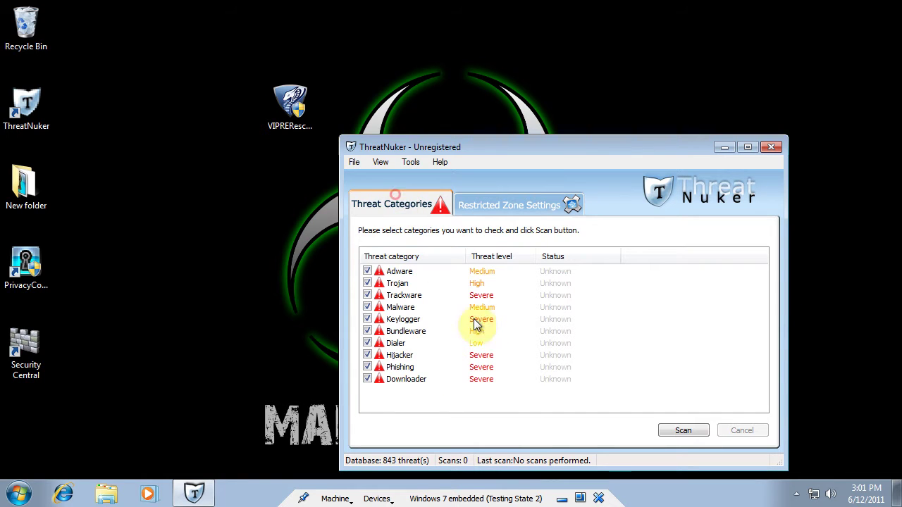
{"action": "left_click", "coordinate": [662, 430]}
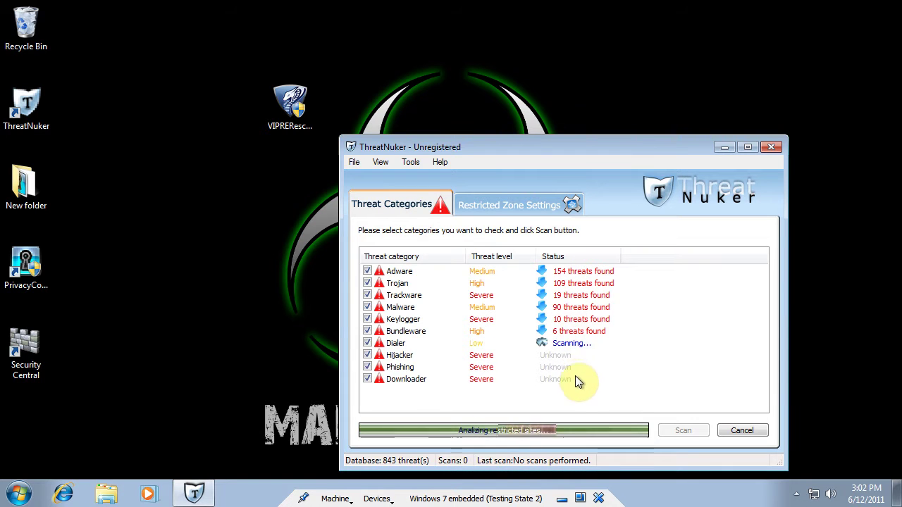
- Try to immunize the scanned categories, look up ThreatNuker's registration key order page, and close the page, registration dialog and program
{"action": "left_click", "coordinate": [19, 493]}
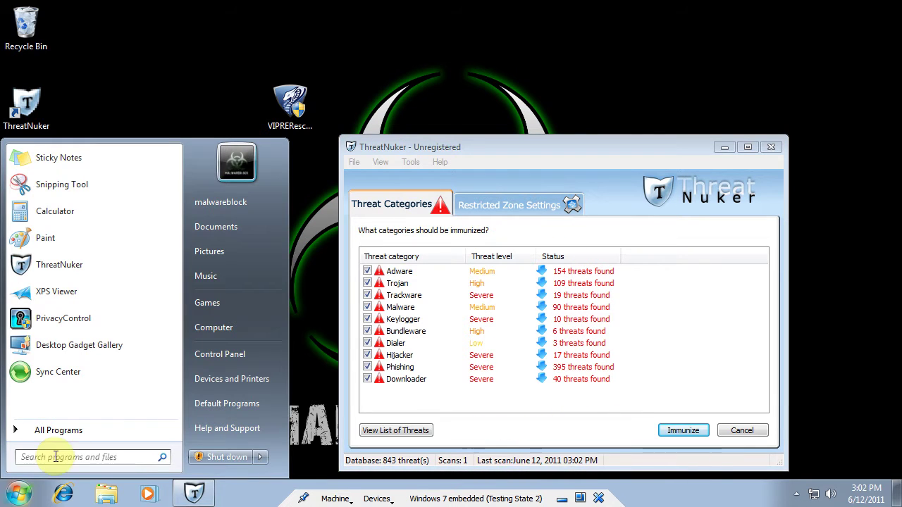
{"action": "left_click", "coordinate": [710, 430]}
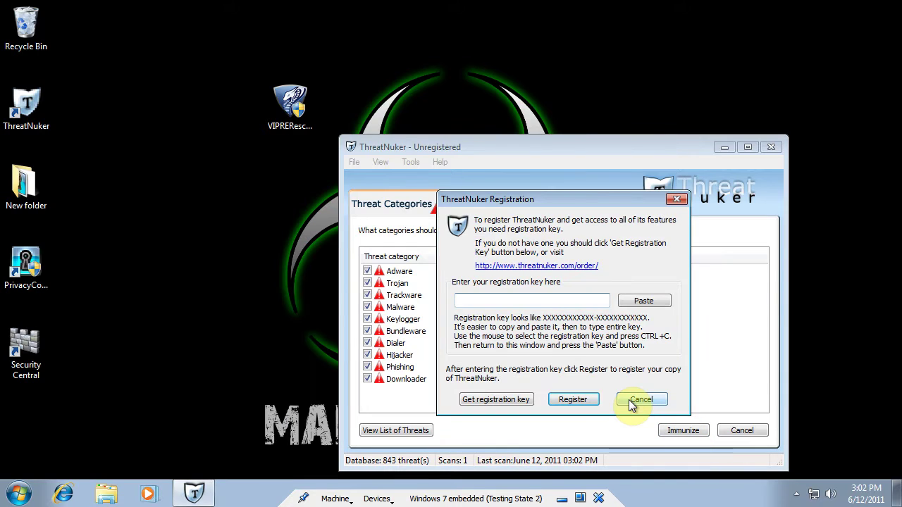
{"action": "left_click", "coordinate": [482, 400]}
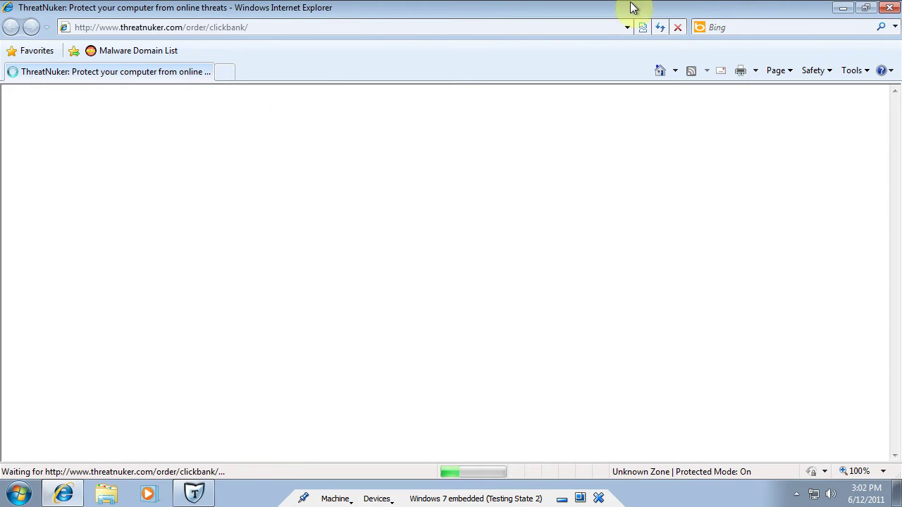
{"action": "left_click", "coordinate": [889, 7]}
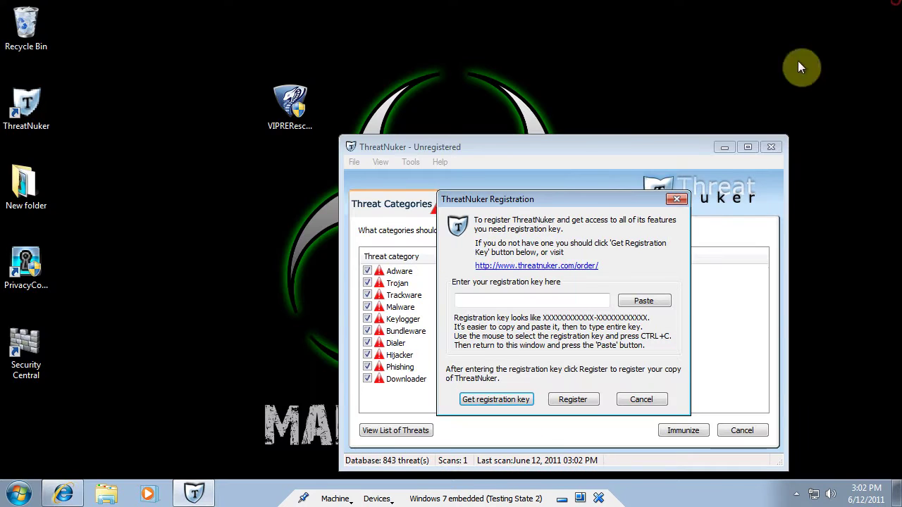
{"action": "left_click", "coordinate": [641, 399]}
{"action": "left_click", "coordinate": [770, 147]}
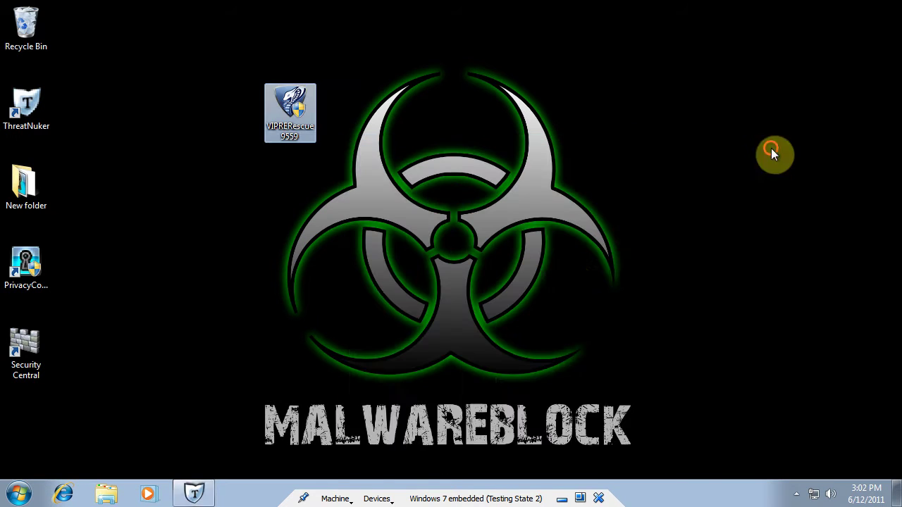
{"action": "left_click", "coordinate": [19, 493]}
{"action": "left_click", "coordinate": [49, 433]}
{"action": "key", "text": "Escape"}
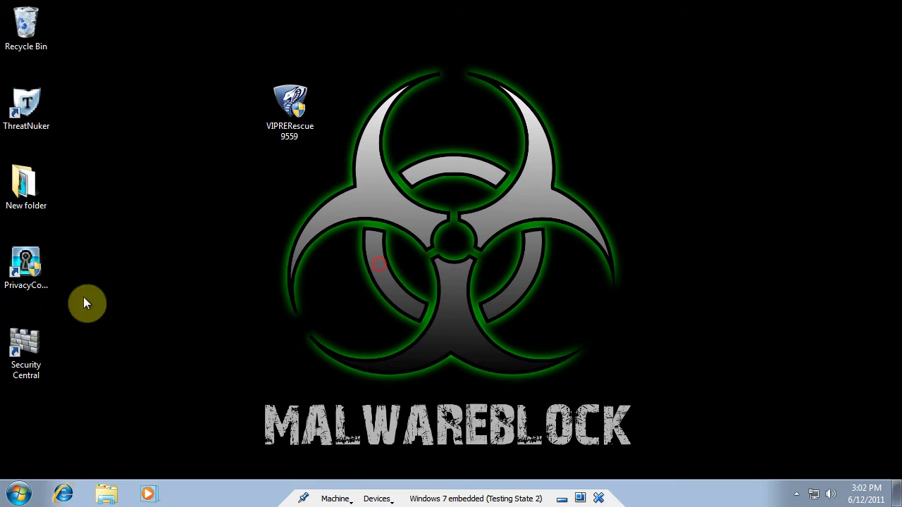
{"action": "left_click", "coordinate": [28, 262]}
- Open the desktop's New folder, run the FastAntivirus2011 sample despite the security warning, and close the folder window
{"action": "double_click", "coordinate": [23, 183]}
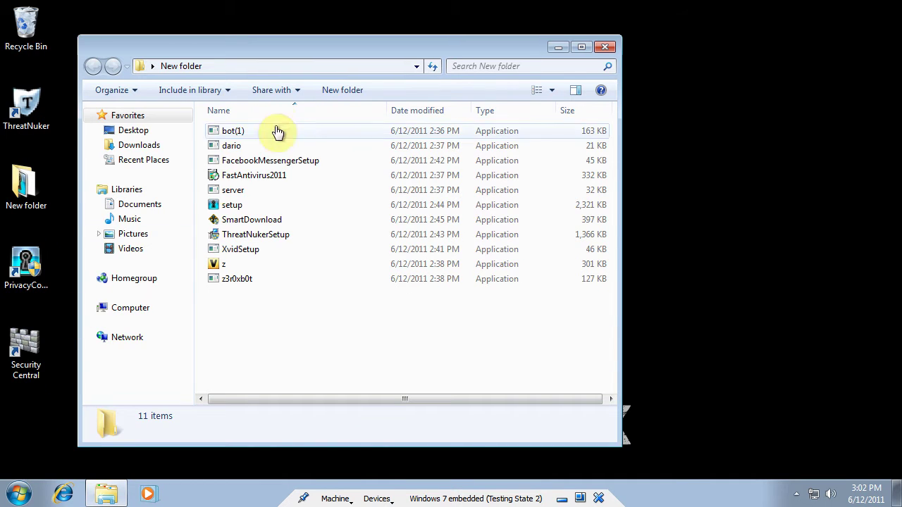
{"action": "double_click", "coordinate": [250, 176]}
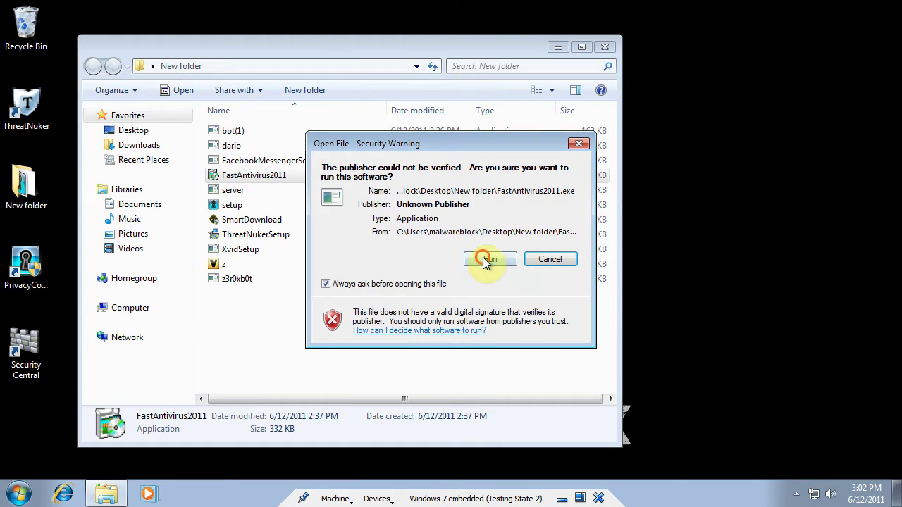
{"action": "left_click", "coordinate": [486, 259]}
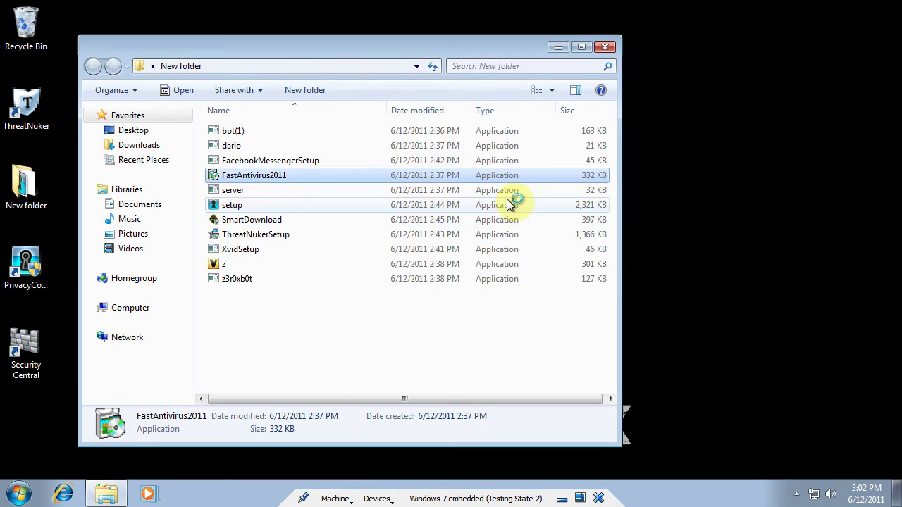
{"action": "left_click", "coordinate": [604, 49]}
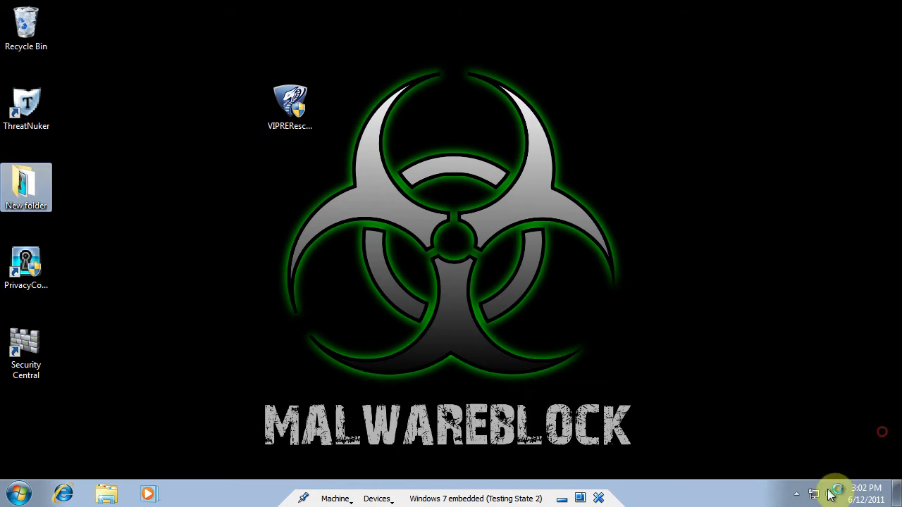
- Check the hidden notification icons, then ignore the Security Central Firewall Alert and agree to continue unprotected
{"action": "left_click", "coordinate": [797, 493]}
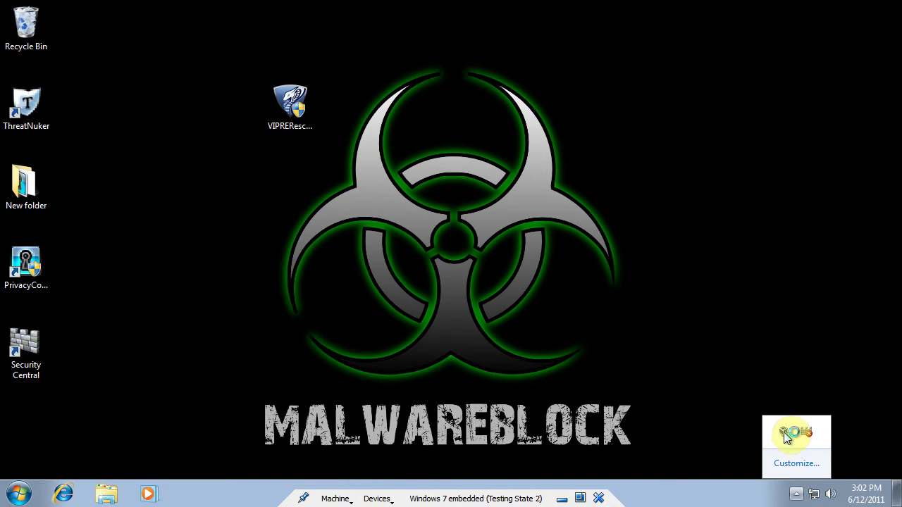
{"action": "left_click", "coordinate": [3, 500]}
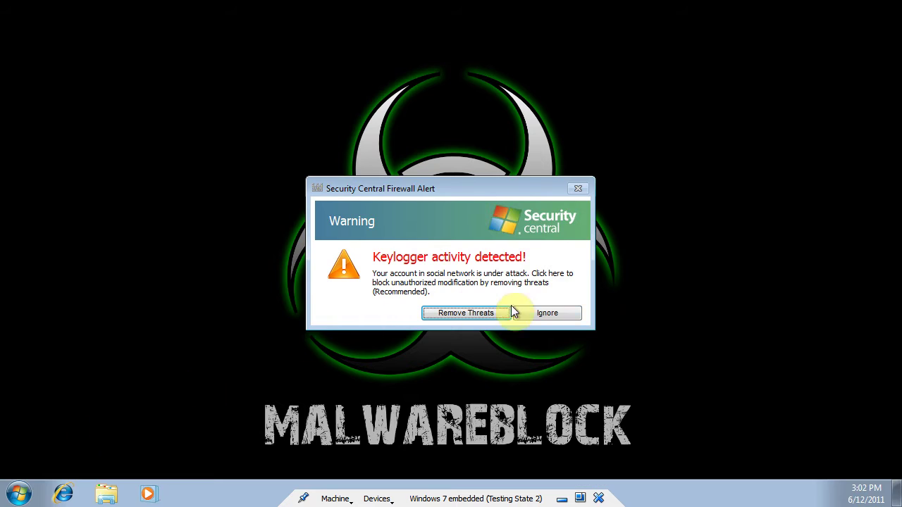
{"action": "left_click", "coordinate": [563, 313]}
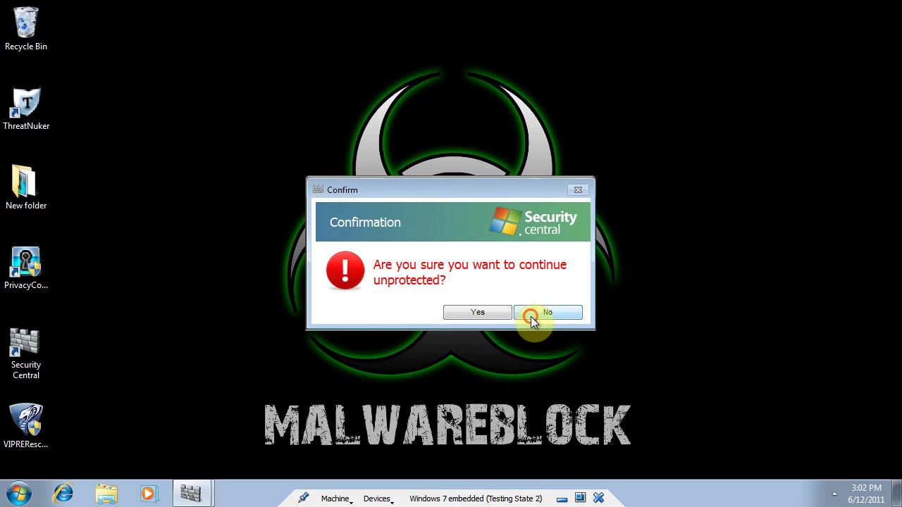
{"action": "left_click", "coordinate": [492, 319]}
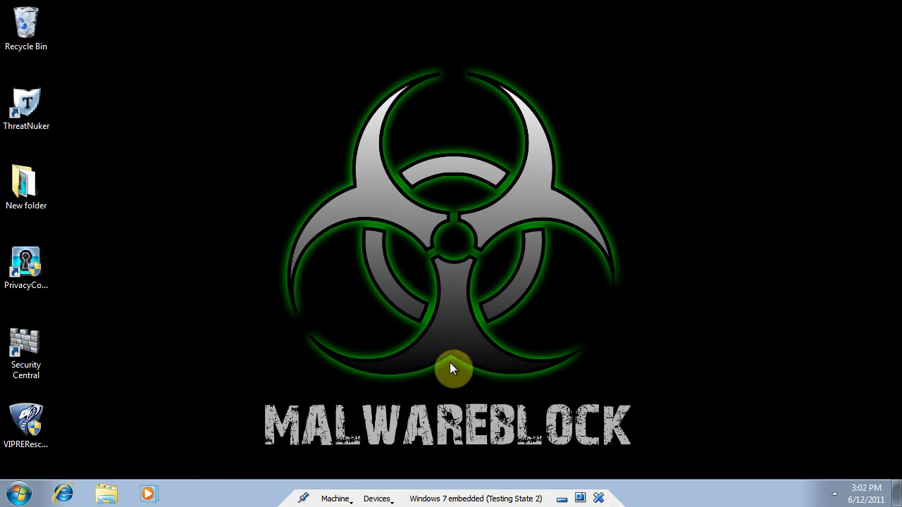
- Examine the hidden notification area icons for running rogue programs
{"action": "left_click", "coordinate": [833, 493]}
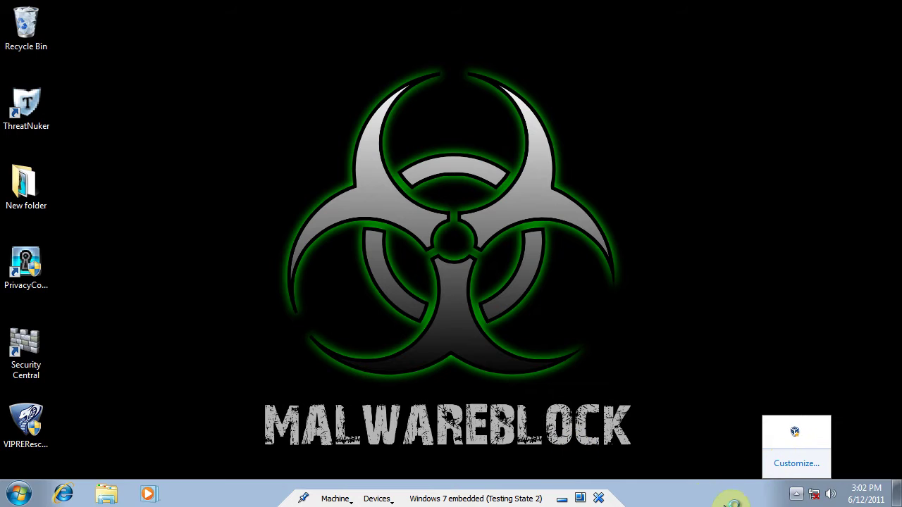
{"action": "left_click", "coordinate": [624, 455]}
{"action": "left_click", "coordinate": [792, 494]}
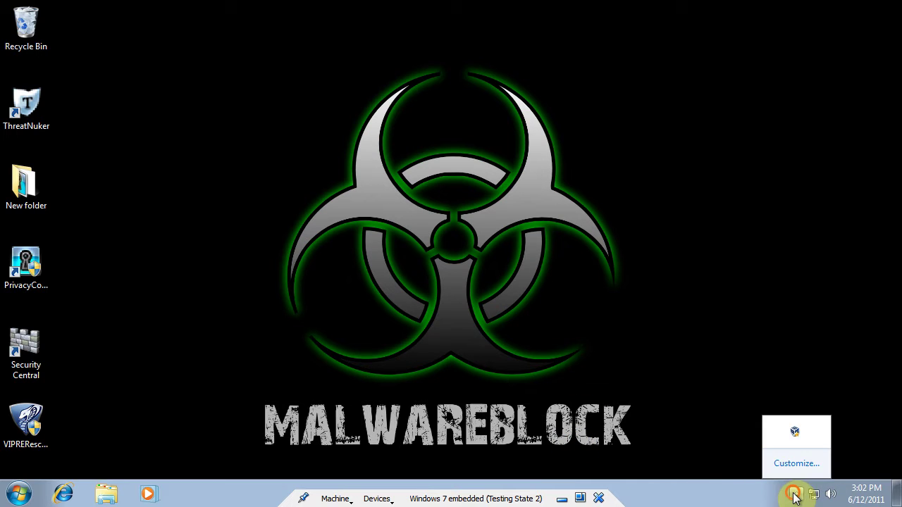
{"action": "left_click", "coordinate": [652, 471]}
- Close the Action Center window, open Security Central to view its scan results, and close it again
{"action": "double_click", "coordinate": [27, 352]}
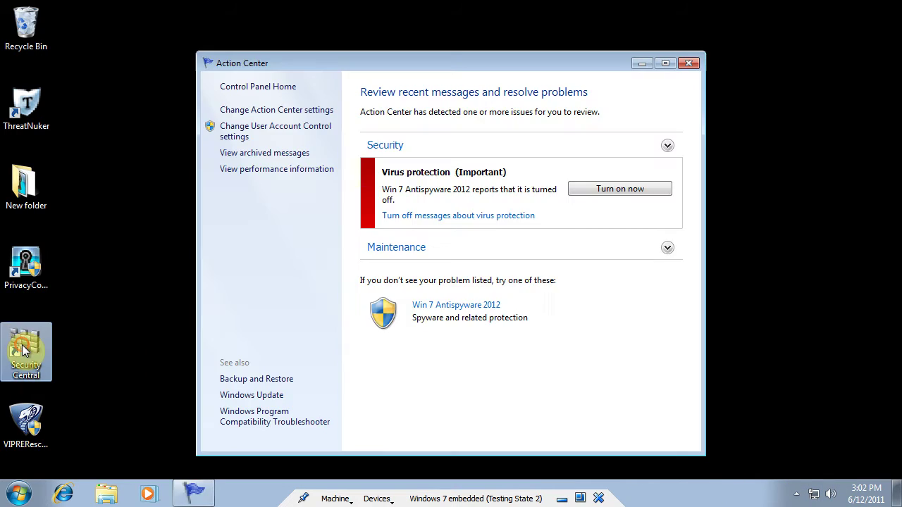
{"action": "left_click", "coordinate": [687, 63]}
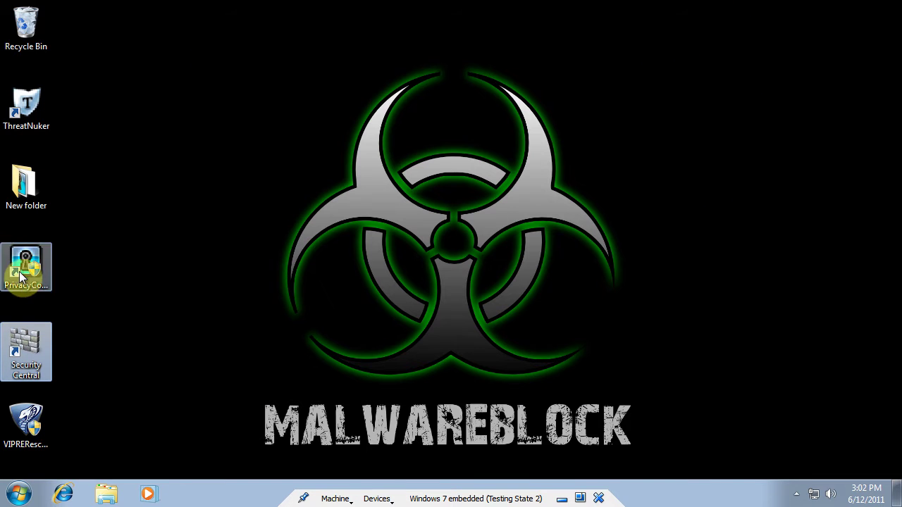
{"action": "double_click", "coordinate": [26, 337]}
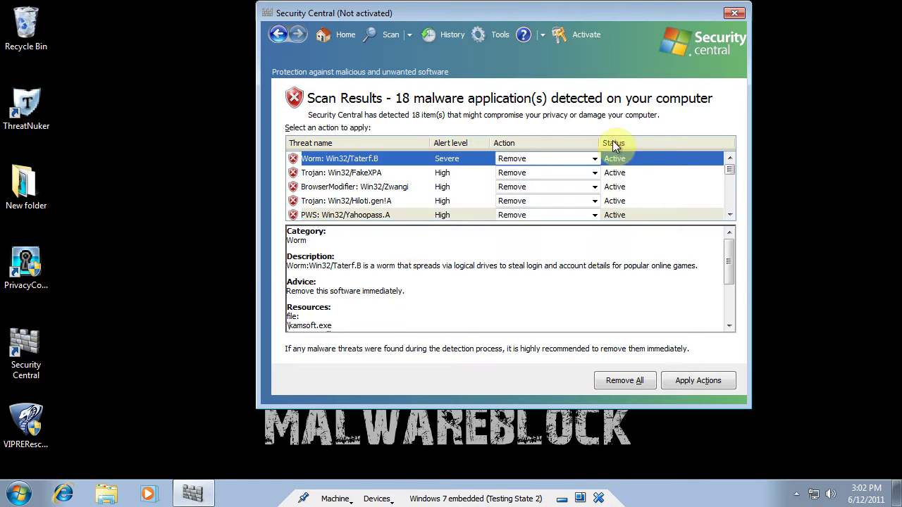
{"action": "left_click", "coordinate": [737, 13]}
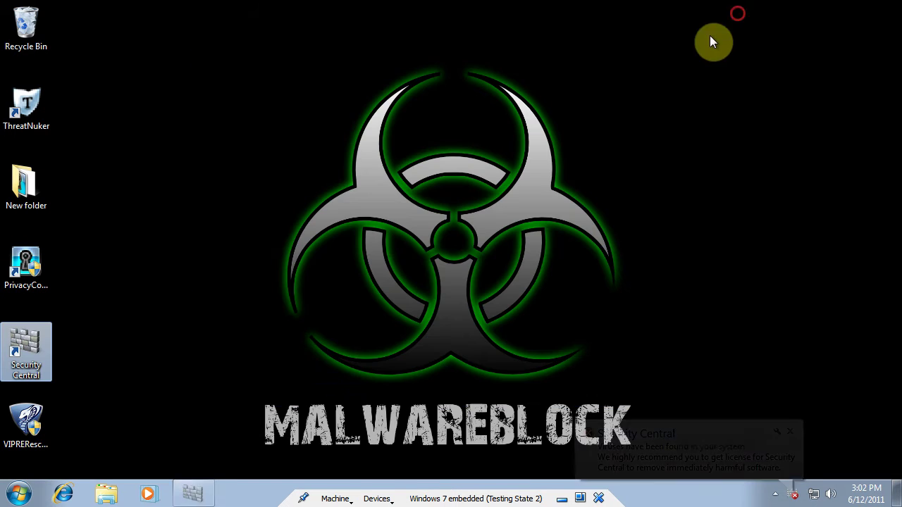
- Launch VIPRERescue9559 from the desktop and close the Win 7 Antispyware 2012 window
{"action": "left_click", "coordinate": [19, 436]}
{"action": "double_click", "coordinate": [19, 435]}
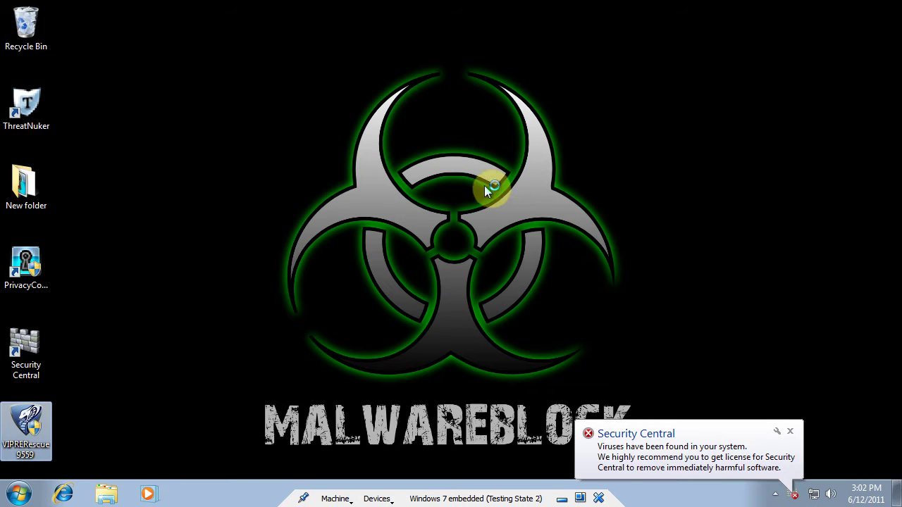
{"action": "left_click", "coordinate": [521, 259]}
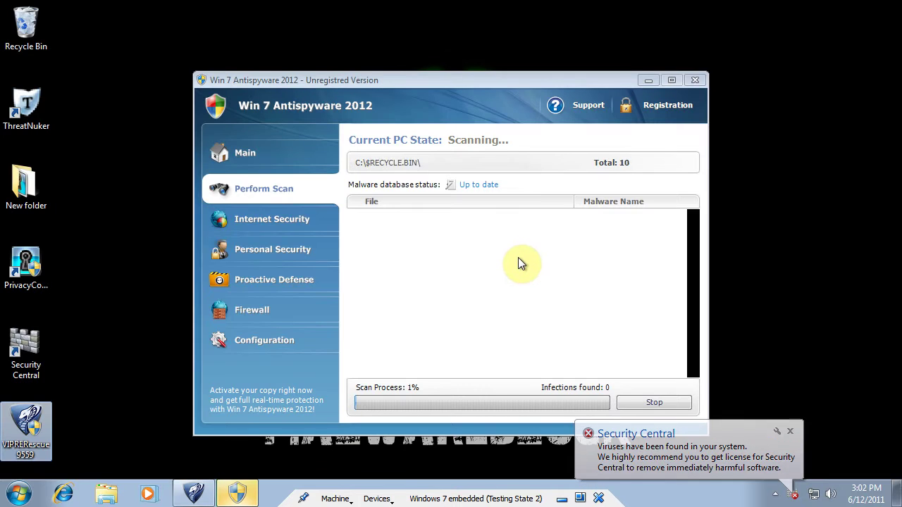
{"action": "left_click", "coordinate": [701, 80]}
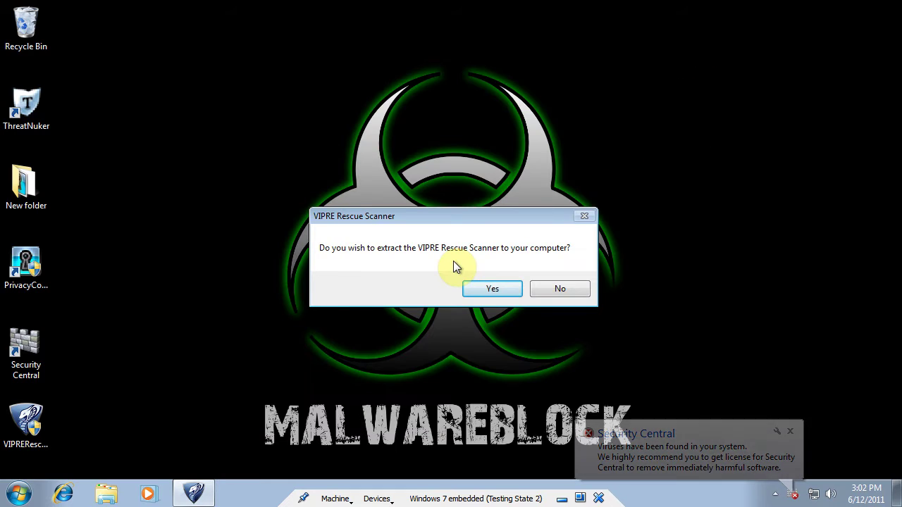
- Extract the VIPRE Rescue Scanner to C:\VIPRERESCUE and start its deep_scan.bat scan
{"action": "left_click", "coordinate": [499, 292]}
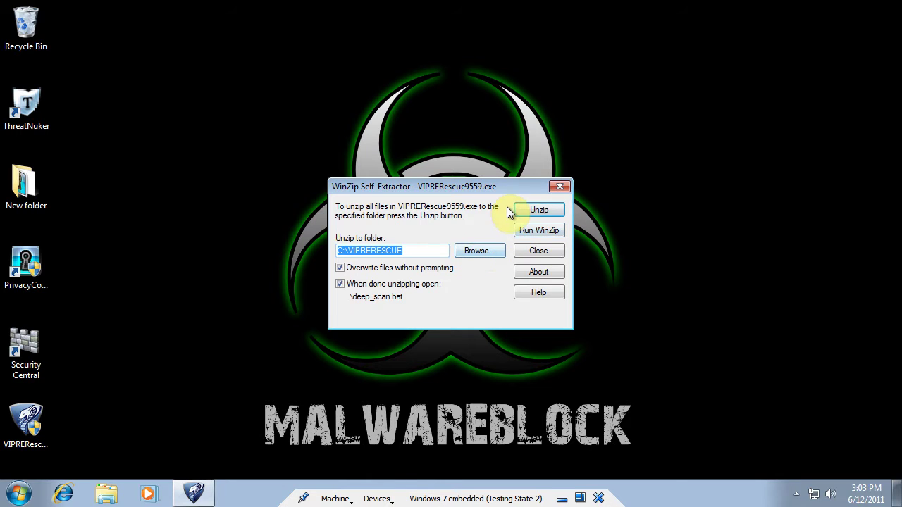
{"action": "left_click", "coordinate": [556, 212]}
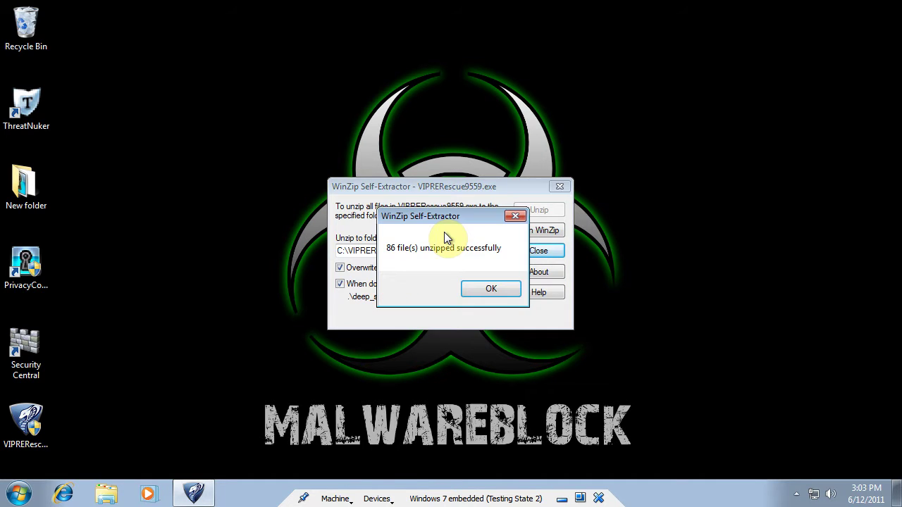
{"action": "left_click", "coordinate": [488, 287]}
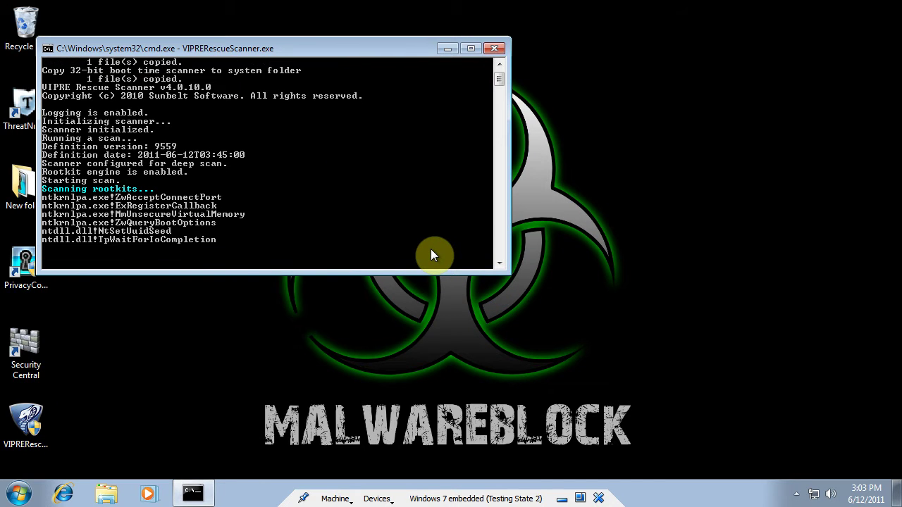
- Switch the virtual machine to a window and back to fullscreen, and review the VIPRE Rescue cleaning results in the command prompt
{"action": "left_click", "coordinate": [580, 499]}
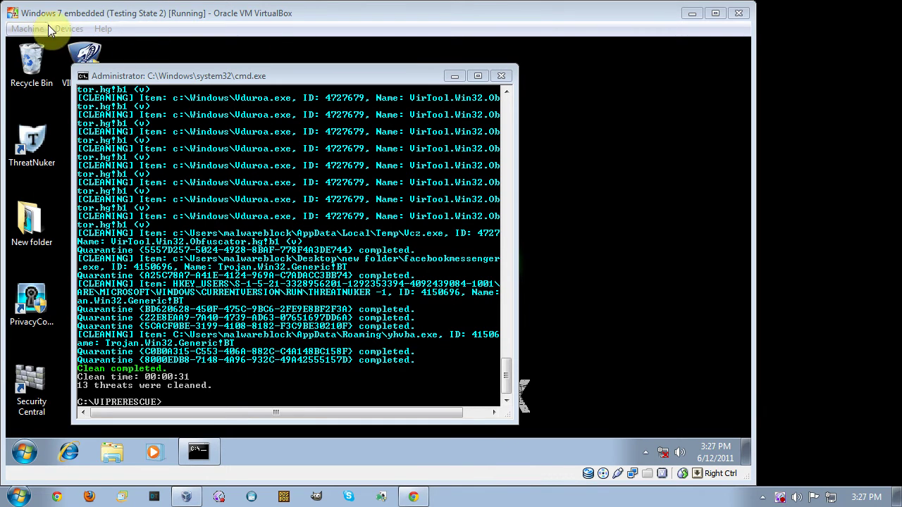
{"action": "left_click", "coordinate": [41, 29]}
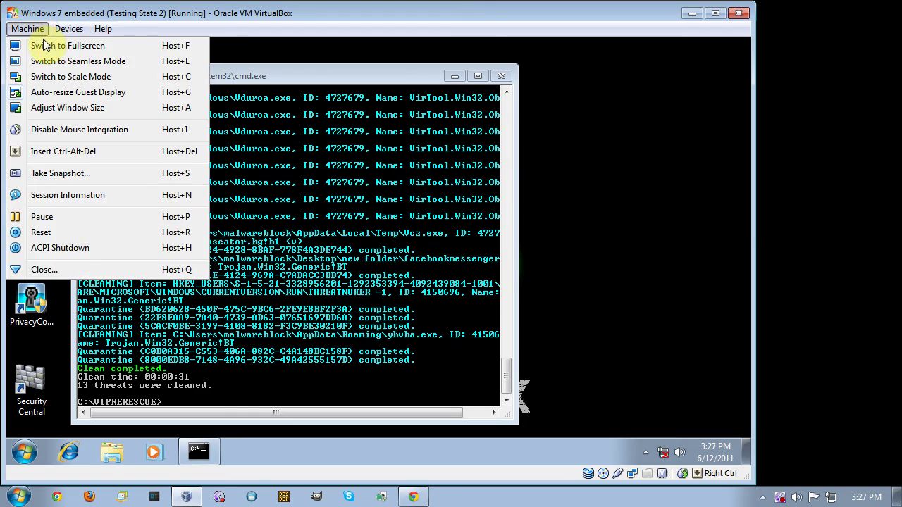
{"action": "key", "text": "Escape"}
{"action": "key", "text": "Control_R+f"}
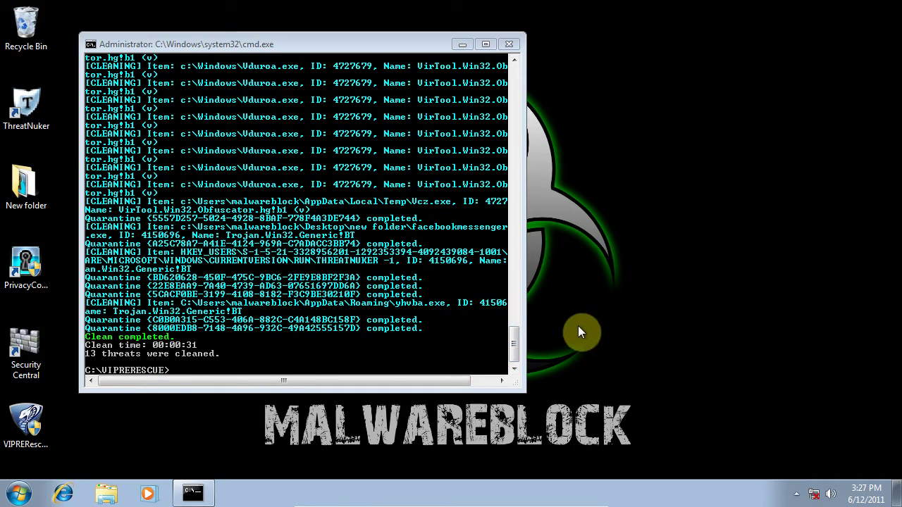
{"action": "left_click_drag", "start_coordinate": [517, 350], "coordinate": [516, 307]}
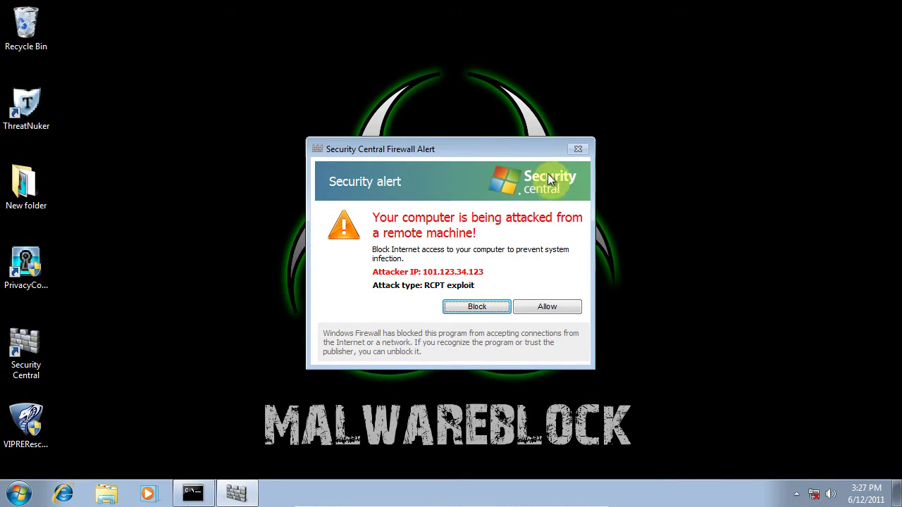
- Allow the connection in the Security Central Firewall Alert, confirm continuing unprotected, and check the hidden notification area icons
{"action": "left_click", "coordinate": [542, 308]}
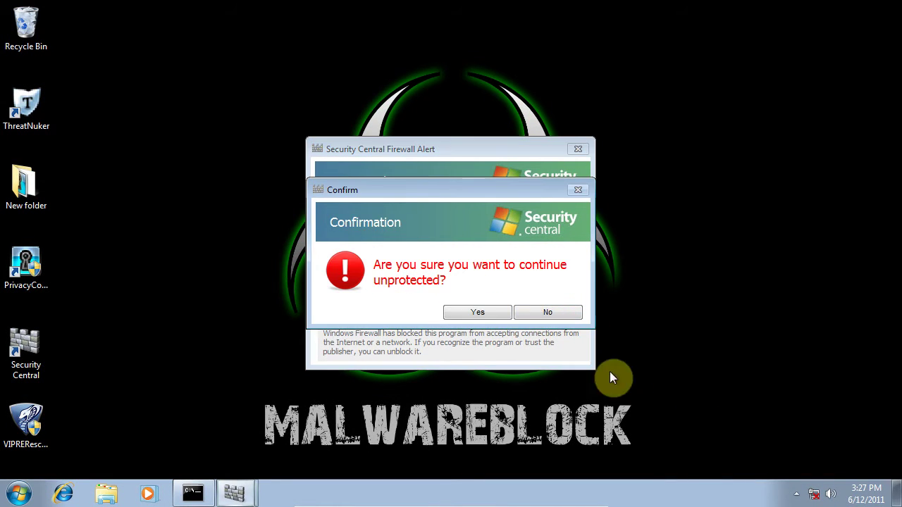
{"action": "left_click", "coordinate": [477, 312]}
{"action": "left_click", "coordinate": [796, 493]}
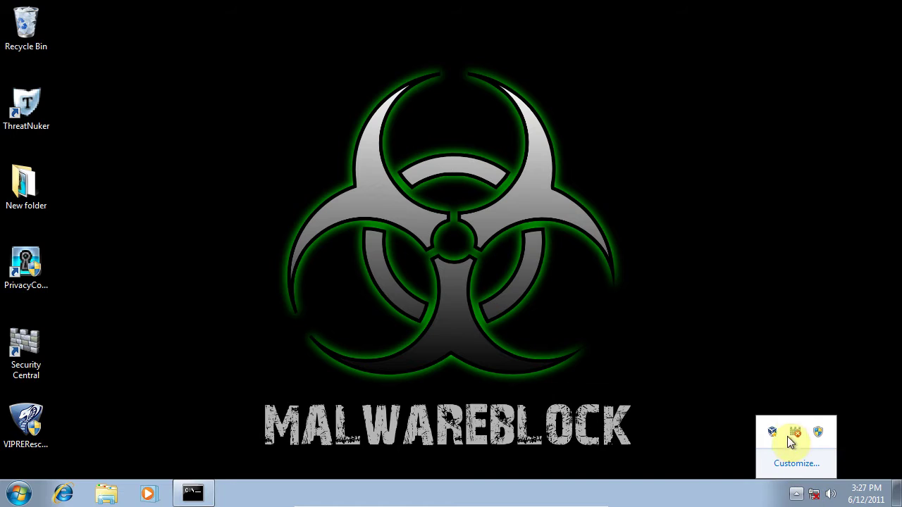
{"action": "left_click", "coordinate": [135, 310]}
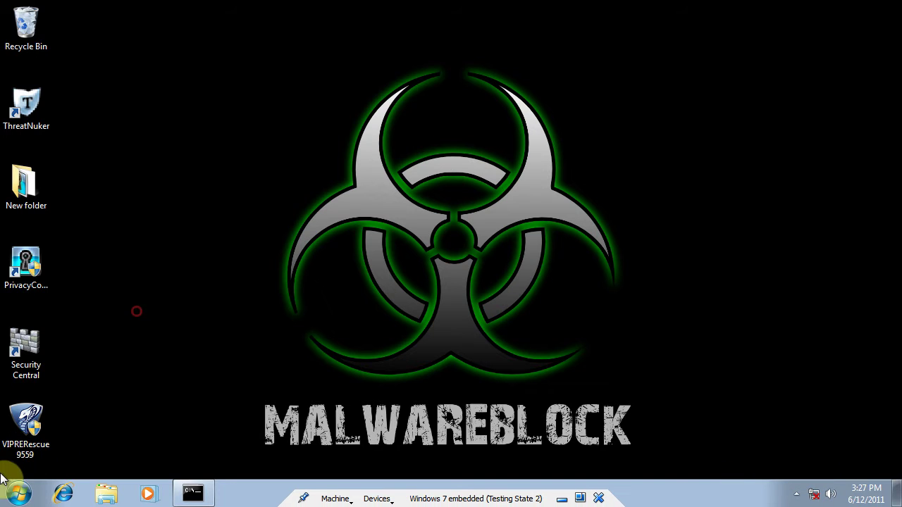
- Shut down Windows in the virtual machine and bring its VirtualBox window back to watch the update installation
{"action": "key", "text": "super"}
{"action": "left_click", "coordinate": [251, 457]}
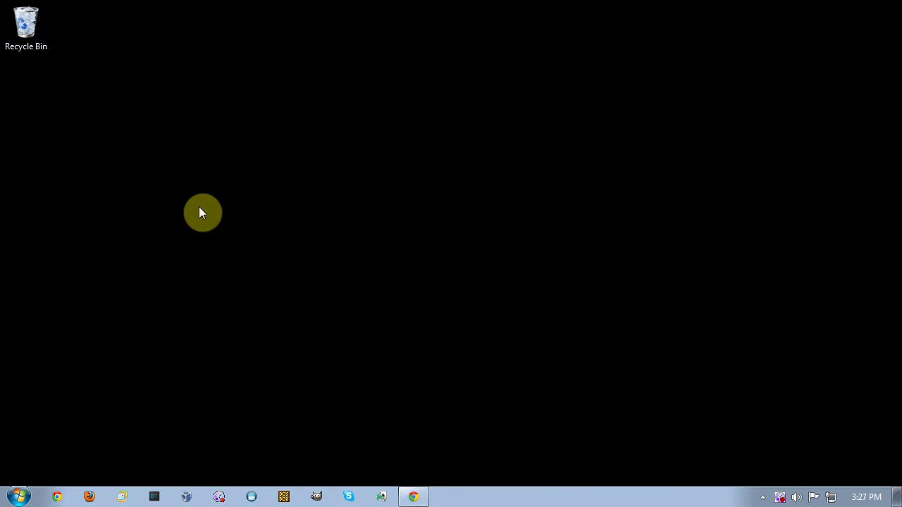
{"action": "left_click", "coordinate": [186, 496]}
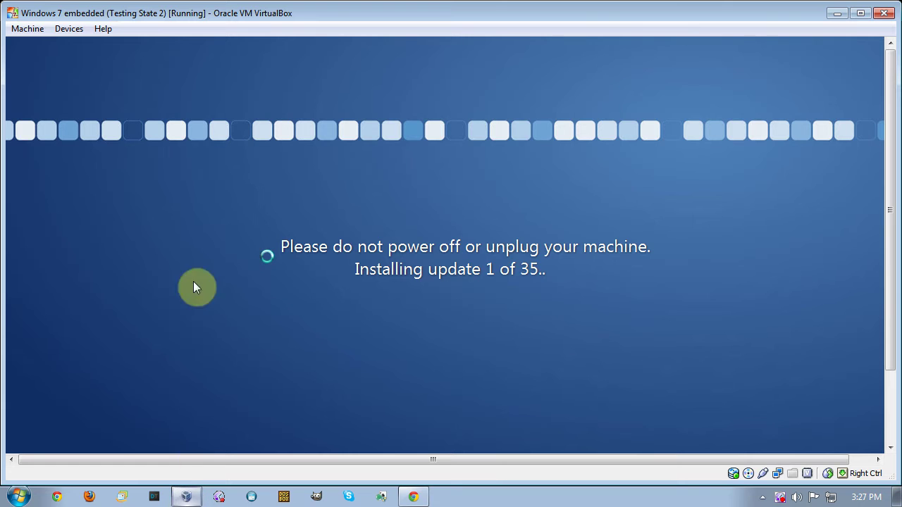
{"action": "left_click", "coordinate": [29, 28]}
{"action": "left_click", "coordinate": [427, 136]}
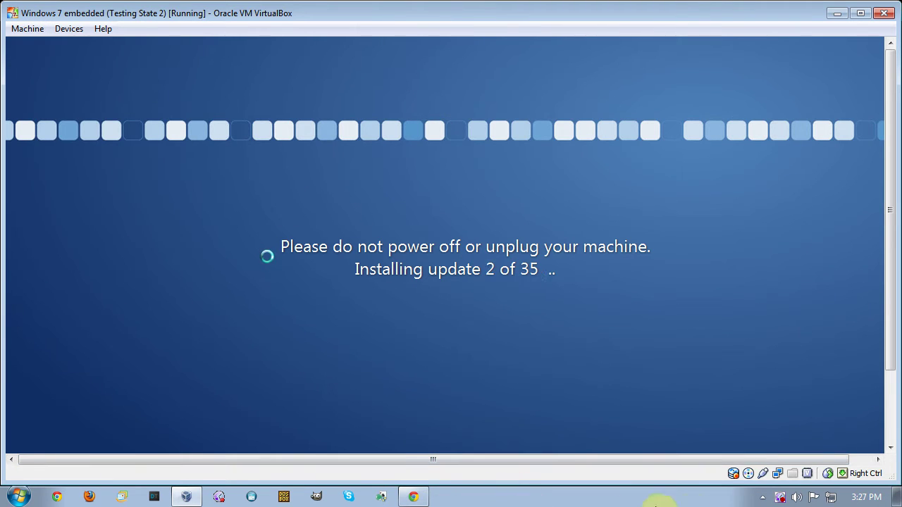
{"action": "left_click", "coordinate": [646, 504]}
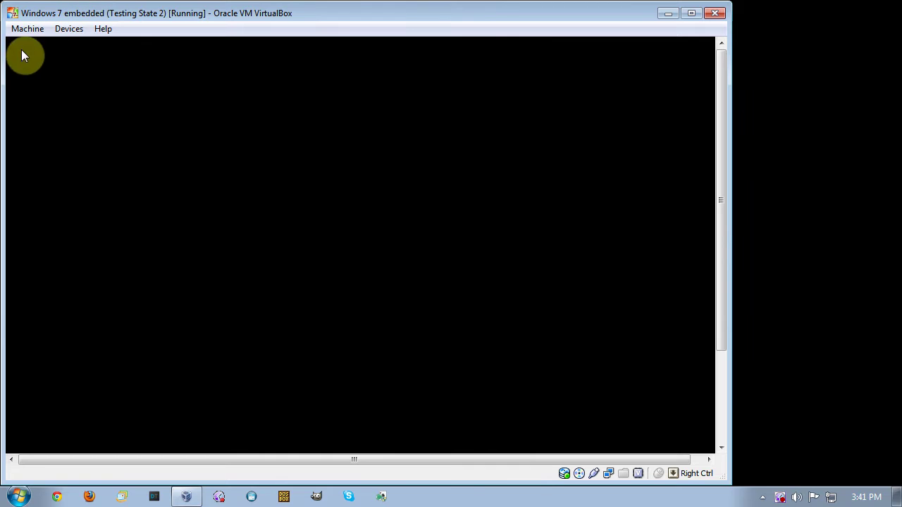
- Show the booting virtual machine in fullscreen, return it to a window, and maximize that window
{"action": "left_click", "coordinate": [18, 496]}
{"action": "left_click", "coordinate": [749, 399]}
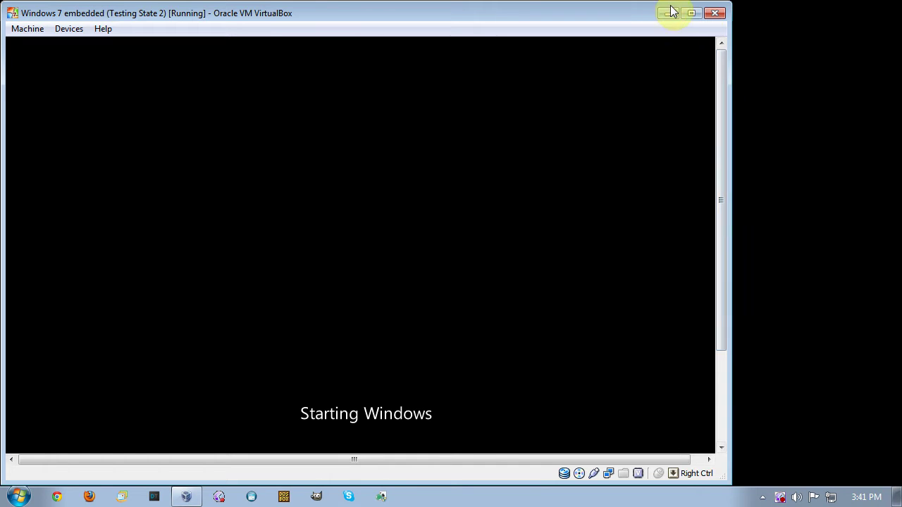
{"action": "left_click", "coordinate": [27, 28]}
{"action": "left_click", "coordinate": [41, 44]}
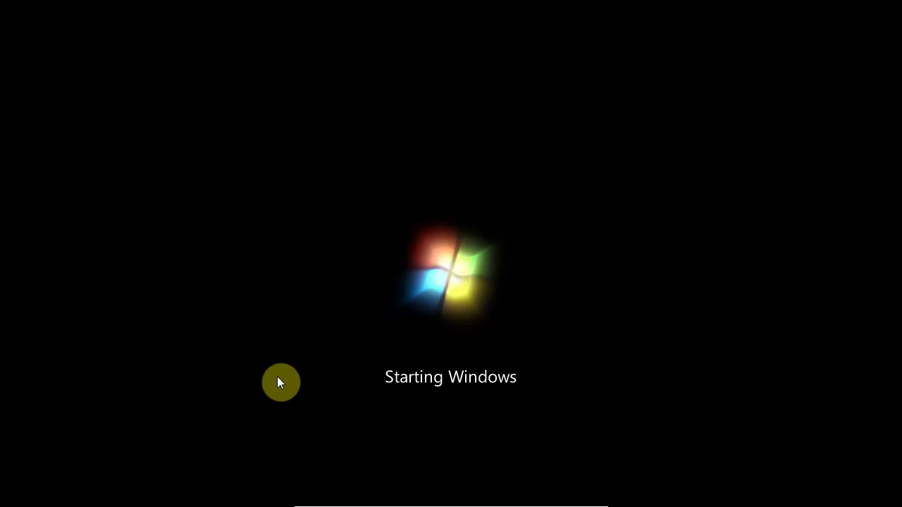
{"action": "mouse_move", "coordinate": [505, 500]}
{"action": "left_click", "coordinate": [579, 498]}
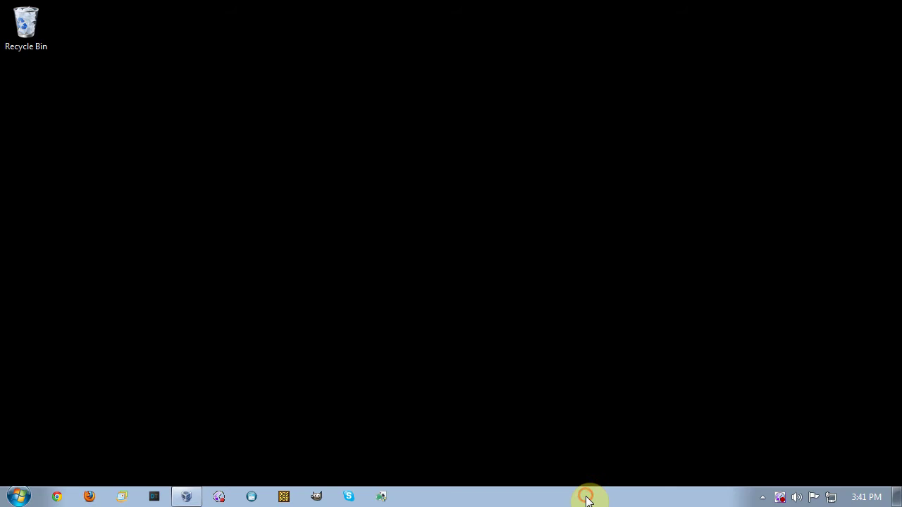
{"action": "left_click", "coordinate": [691, 12]}
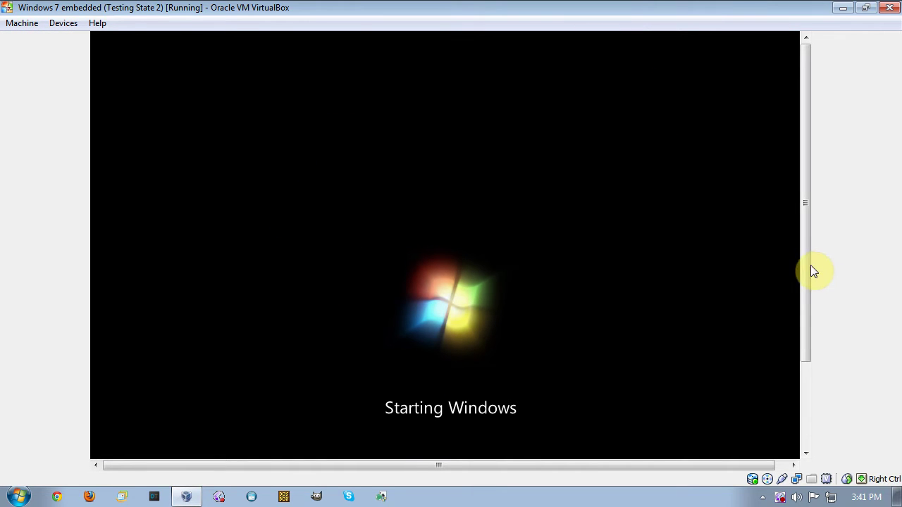
- Watch Windows start in the maximized VirtualBox window and switch the virtual machine to fullscreen
{"action": "left_click_drag", "start_coordinate": [808, 264], "coordinate": [807, 336]}
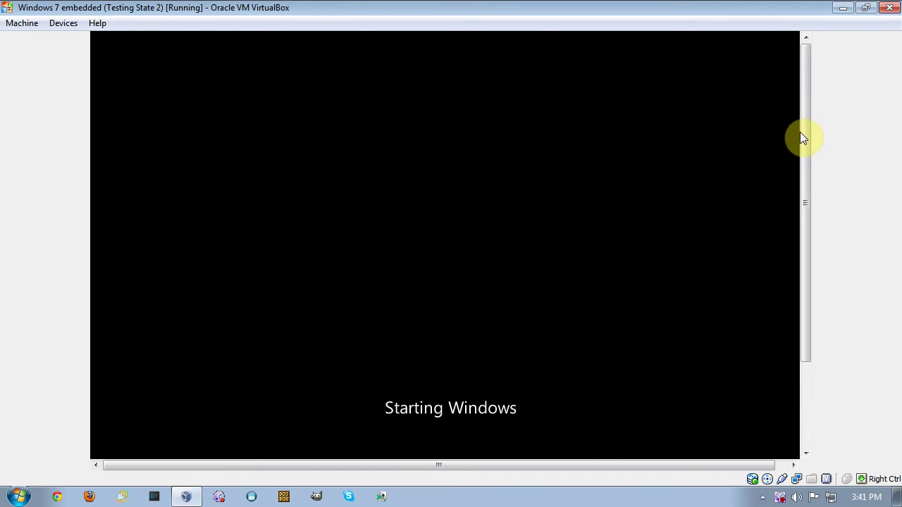
{"action": "left_click_drag", "start_coordinate": [801, 134], "coordinate": [785, 211]}
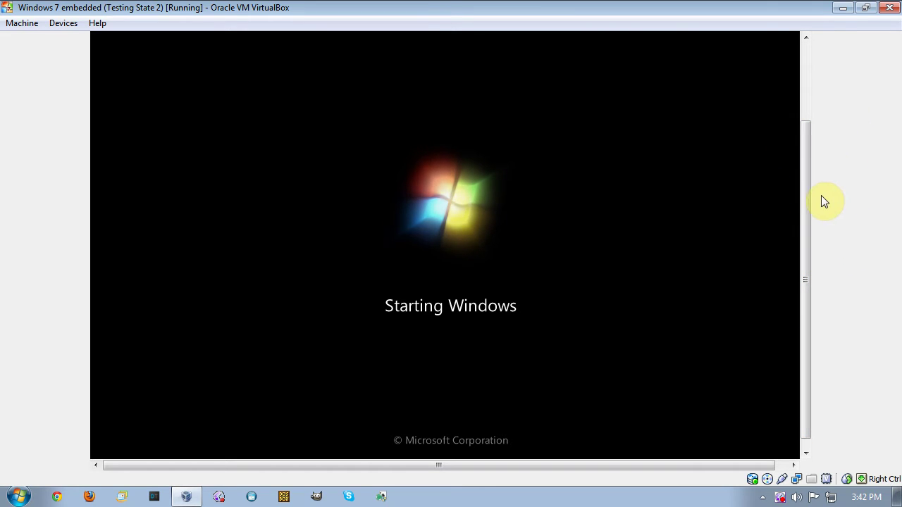
{"action": "left_click_drag", "start_coordinate": [809, 221], "coordinate": [797, 188]}
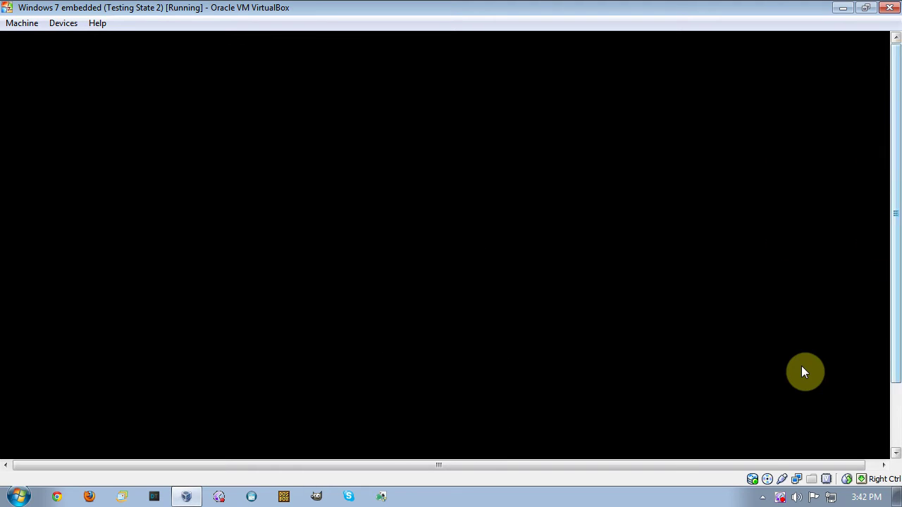
{"action": "left_click_drag", "start_coordinate": [218, 6], "coordinate": [255, 2]}
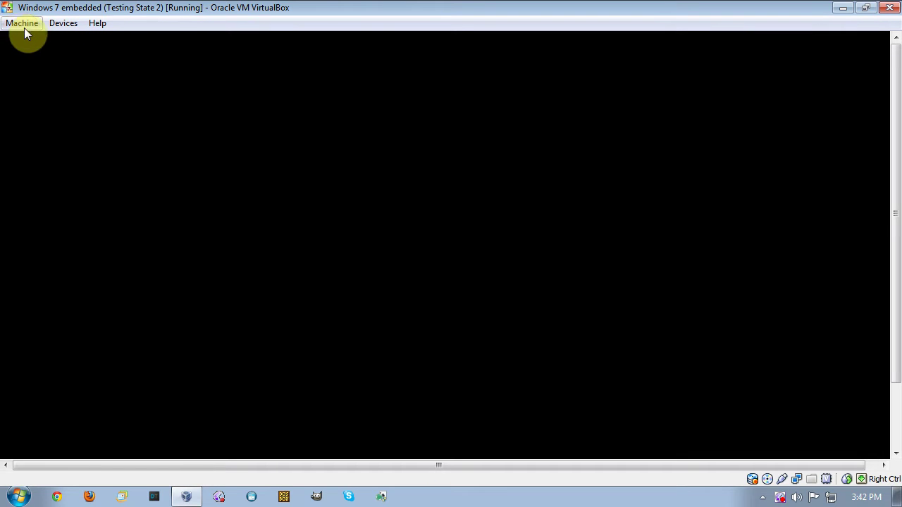
{"action": "mouse_move", "coordinate": [894, 204]}
{"action": "left_mouse_down"}
{"action": "mouse_move", "coordinate": [895, 266]}
{"action": "mouse_move", "coordinate": [894, 211]}
{"action": "left_mouse_up"}
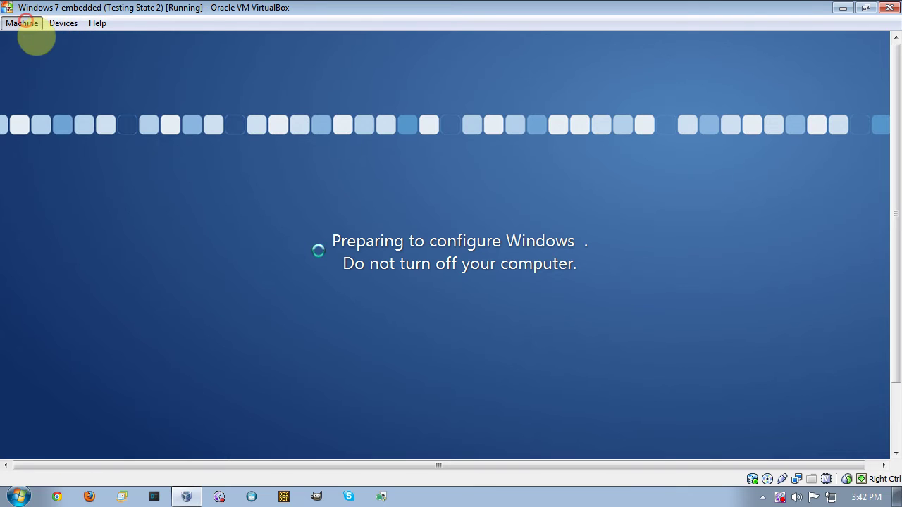
{"action": "key", "text": "ctrl+f"}
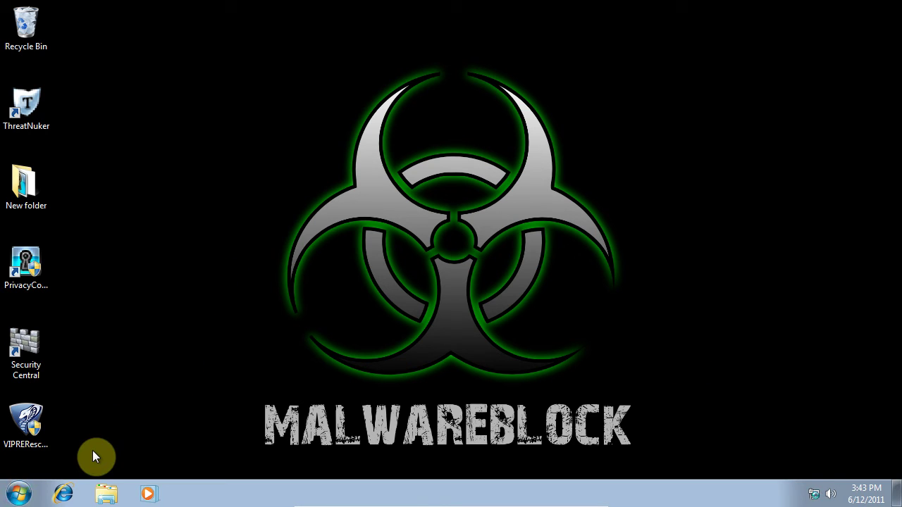
- Leave fullscreen, adjust the virtual machine's network adapter settings to restore its connection, and return to fullscreen
{"action": "mouse_move", "coordinate": [483, 502]}
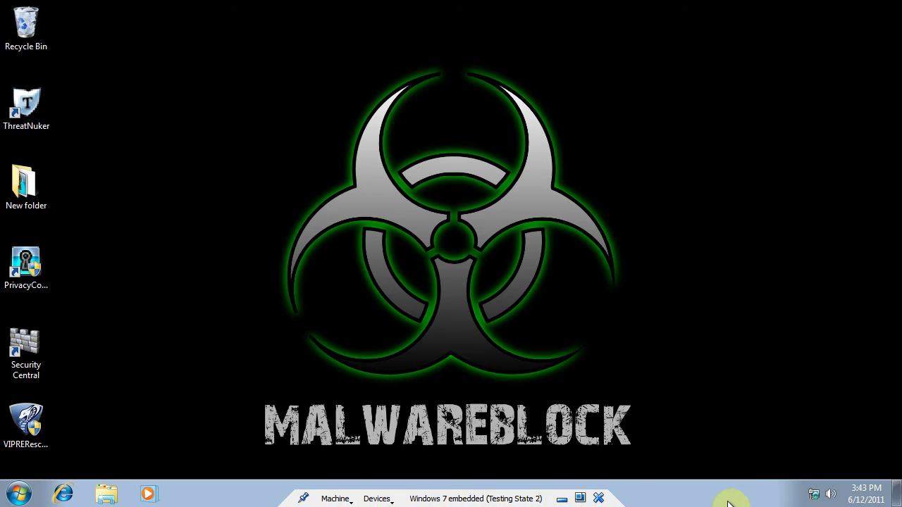
{"action": "left_click", "coordinate": [576, 499]}
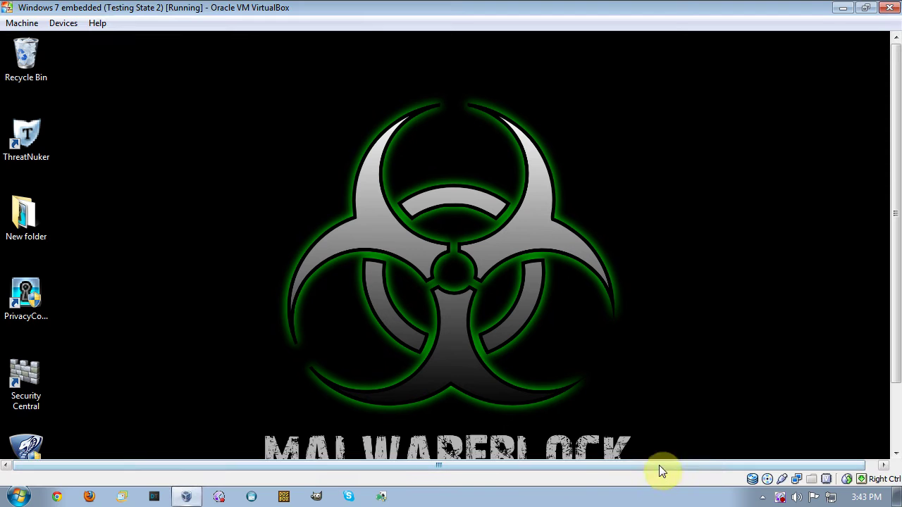
{"action": "right_click", "coordinate": [797, 479]}
{"action": "left_click", "coordinate": [821, 488]}
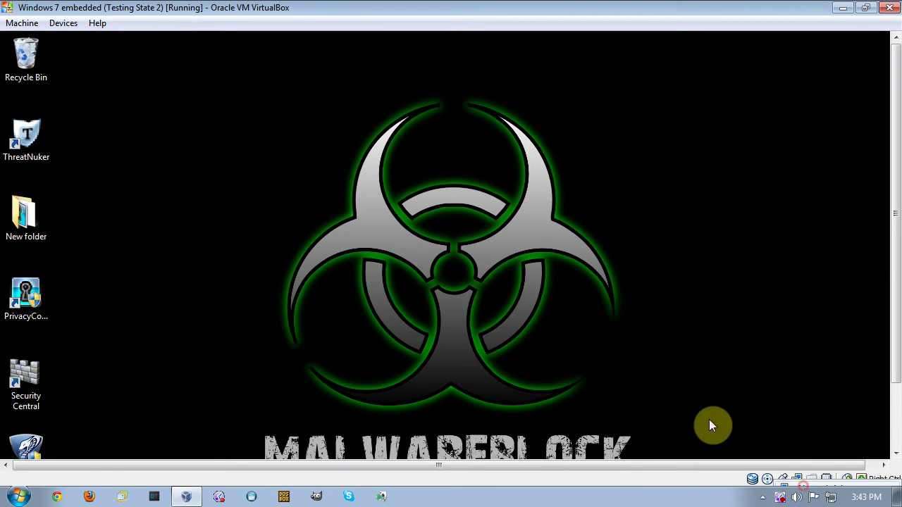
{"action": "left_click", "coordinate": [400, 293]}
{"action": "left_click", "coordinate": [459, 341]}
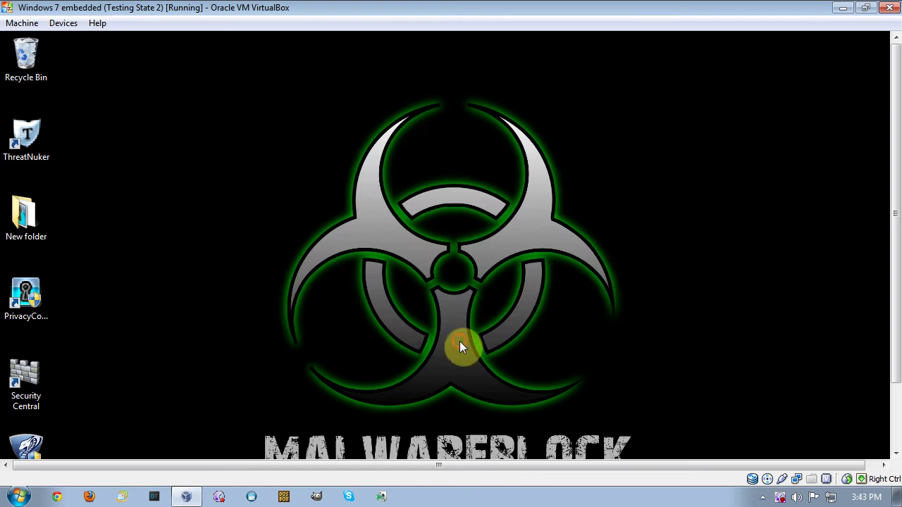
{"action": "left_click", "coordinate": [22, 23]}
{"action": "left_click", "coordinate": [42, 39]}
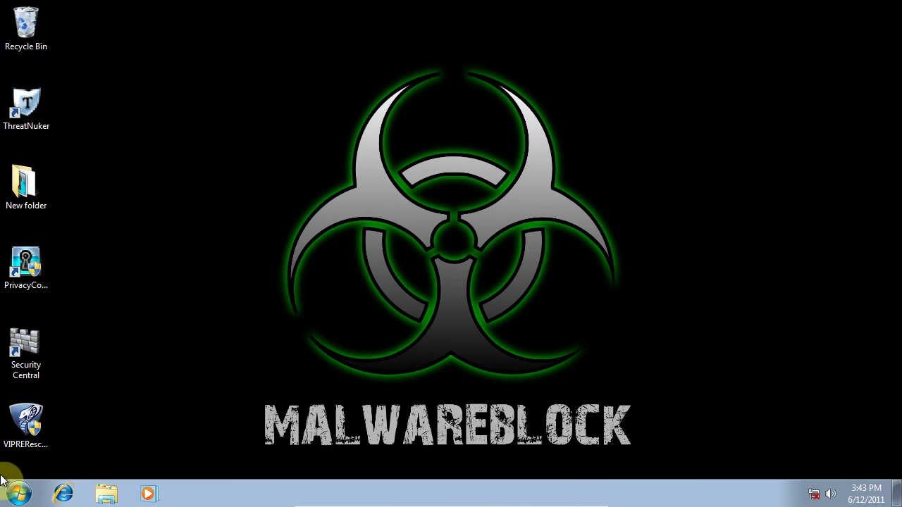
- Try to launch Internet Explorer by opening iexplore.exe with Internet Explorer and running the file, and cancel the repeated download
{"action": "left_click", "coordinate": [13, 491]}
{"action": "left_click", "coordinate": [648, 303]}
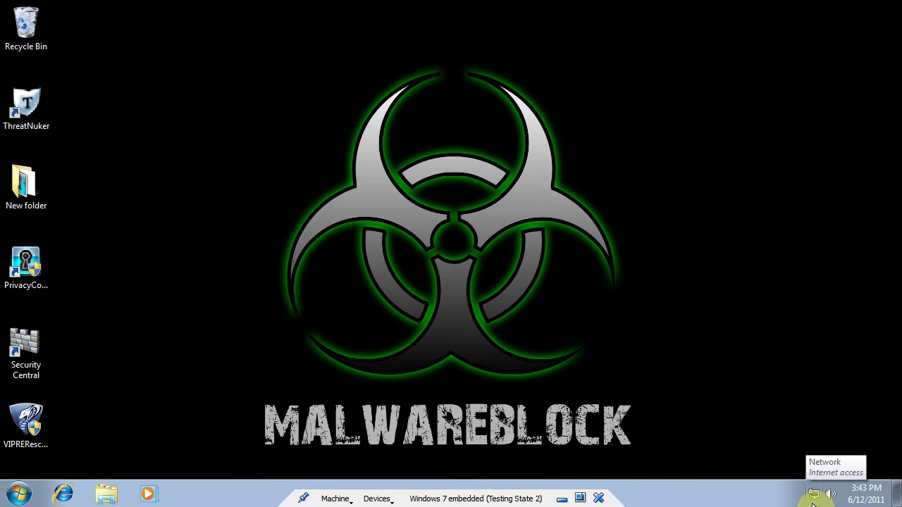
{"action": "left_click", "coordinate": [63, 493]}
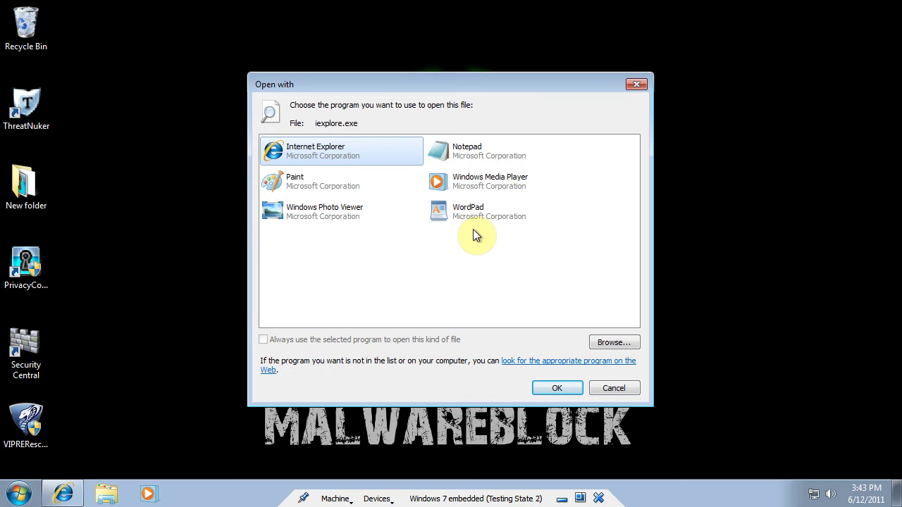
{"action": "left_click", "coordinate": [354, 159]}
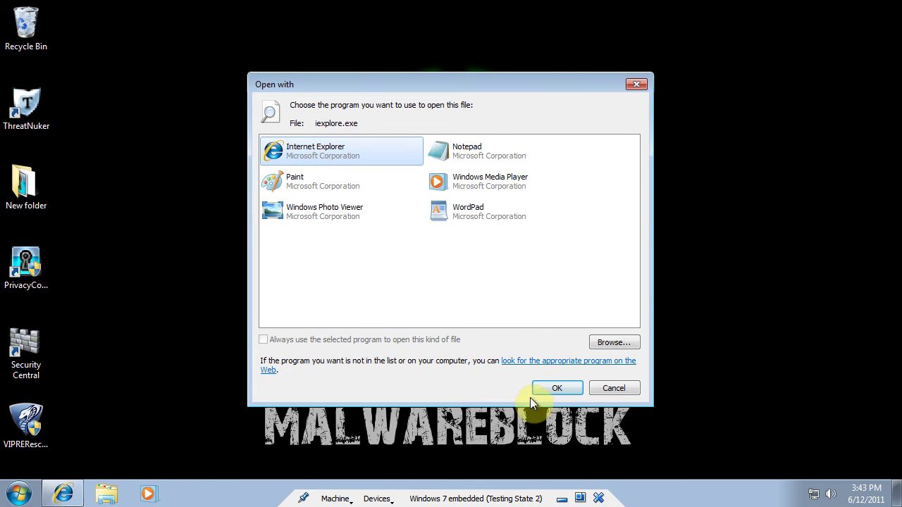
{"action": "left_click", "coordinate": [556, 388]}
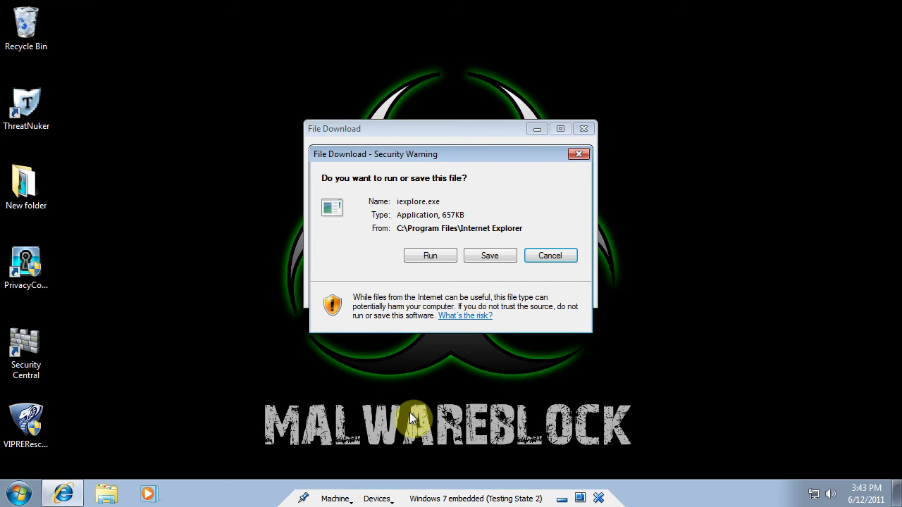
{"action": "left_click_drag", "start_coordinate": [464, 154], "coordinate": [471, 199]}
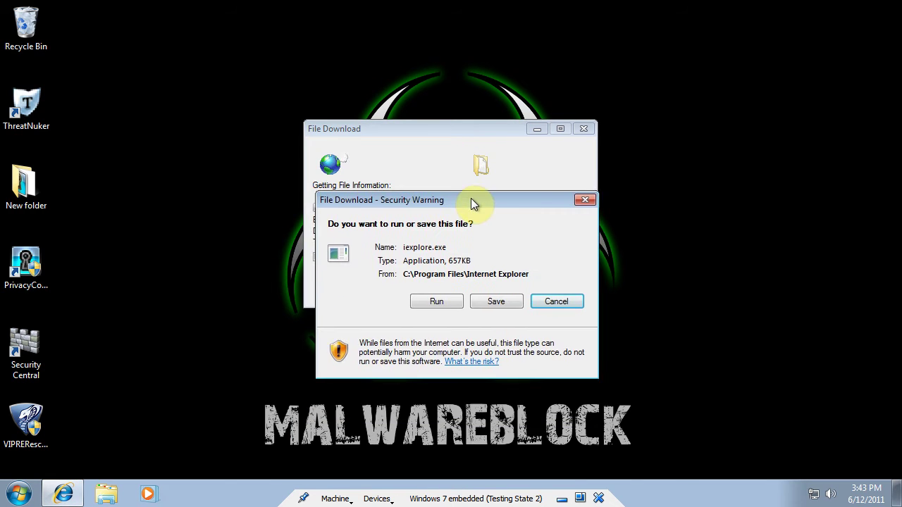
{"action": "left_click", "coordinate": [441, 301]}
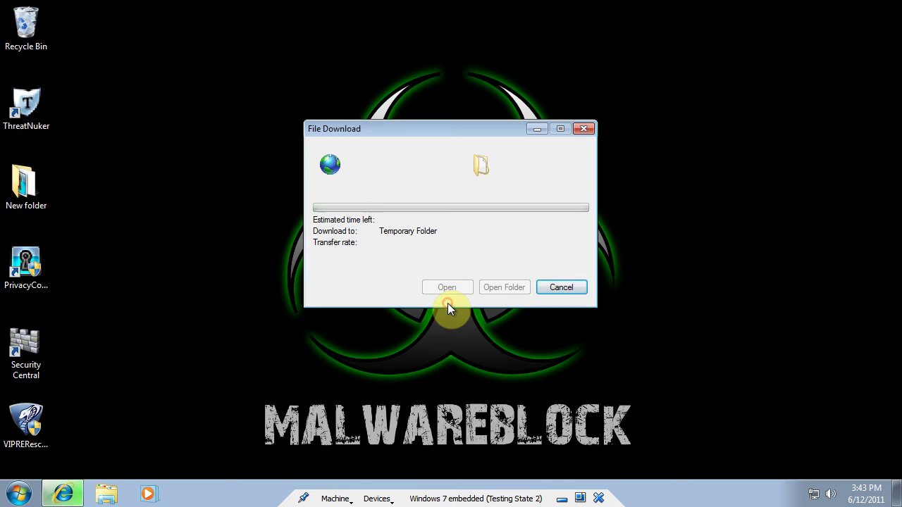
{"action": "left_click", "coordinate": [515, 217]}
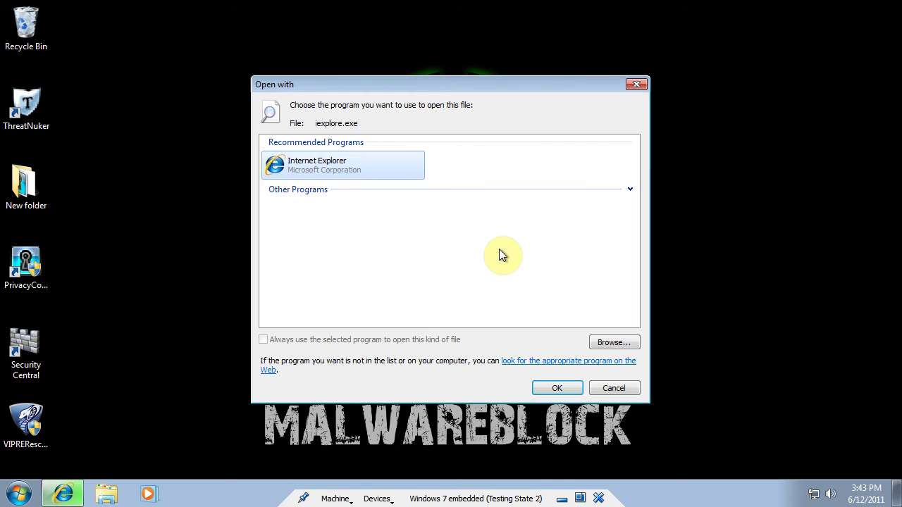
{"action": "left_click", "coordinate": [563, 390]}
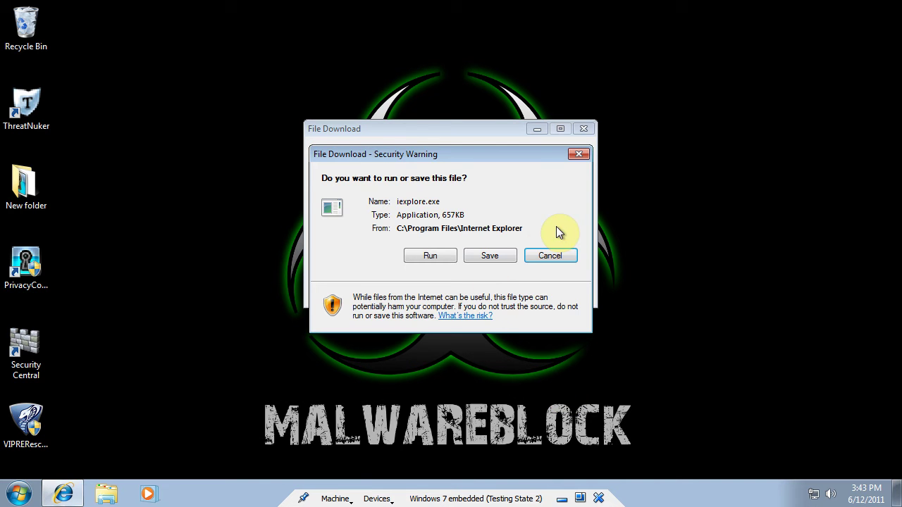
{"action": "left_click", "coordinate": [550, 255]}
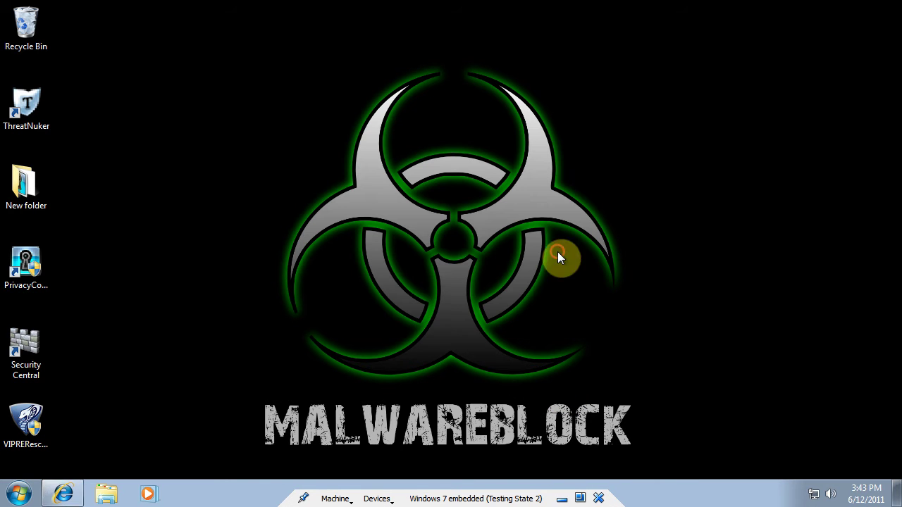
- Try to launch Internet Explorer from the installed programs, opening iexplore.exe with Internet Explorer, and cancel both the download and the repeated program prompt
{"action": "left_click", "coordinate": [19, 493]}
{"action": "left_click", "coordinate": [86, 437]}
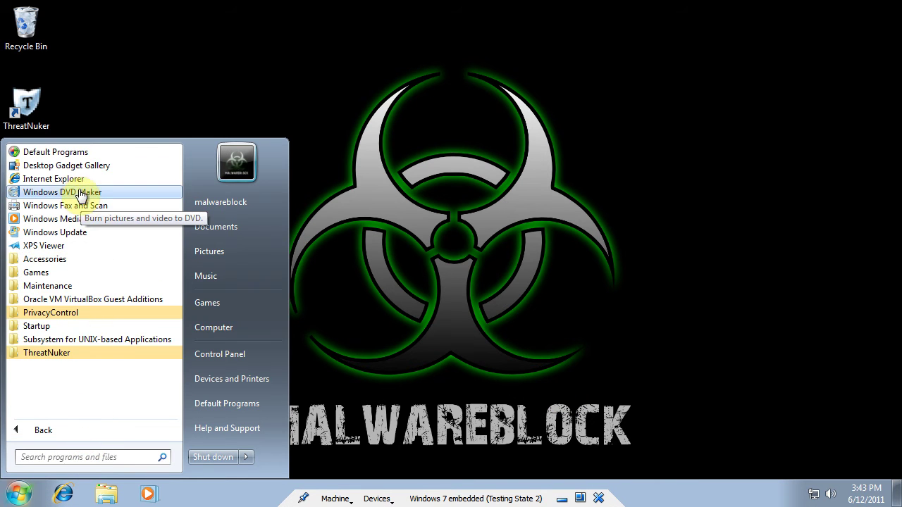
{"action": "left_click", "coordinate": [56, 178]}
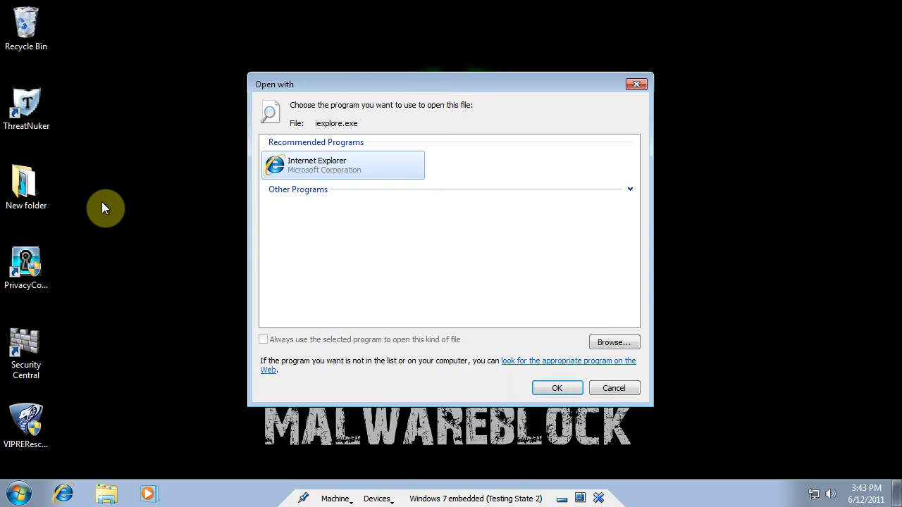
{"action": "left_click", "coordinate": [546, 385]}
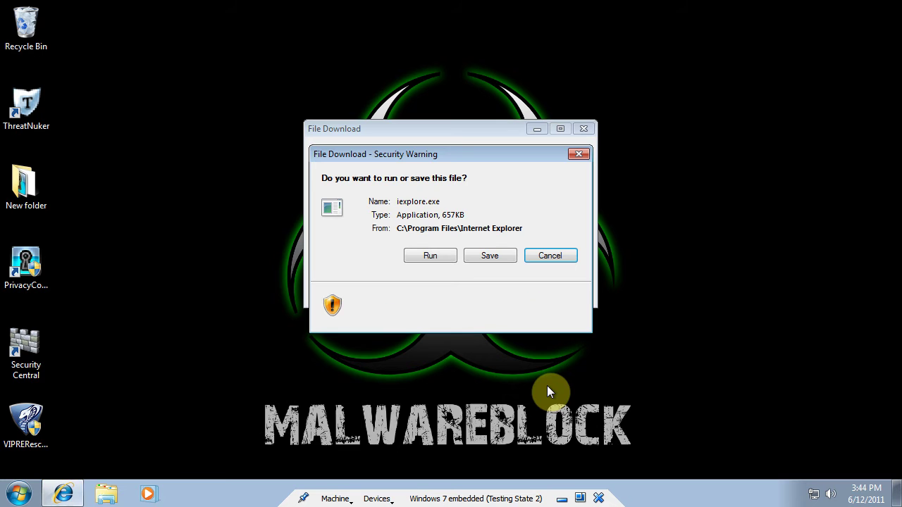
{"action": "left_click", "coordinate": [551, 255]}
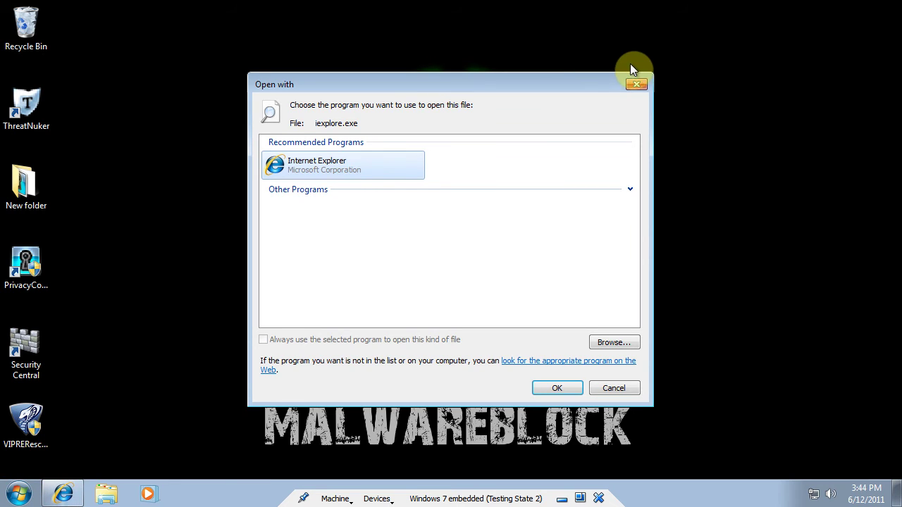
{"action": "left_click", "coordinate": [636, 84]}
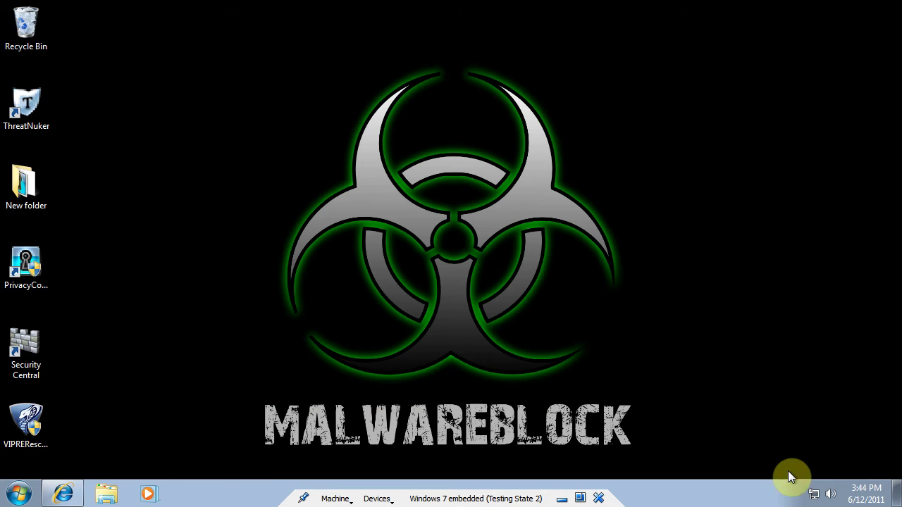
- Try to open Security Central from the desktop and dismiss the program selection dialog for rundll32.exe
{"action": "left_click", "coordinate": [19, 493]}
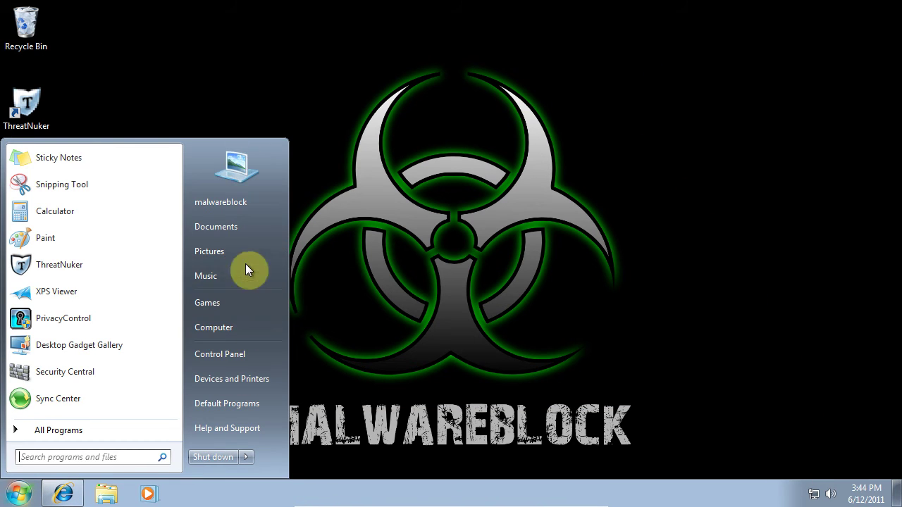
{"action": "left_click", "coordinate": [693, 162]}
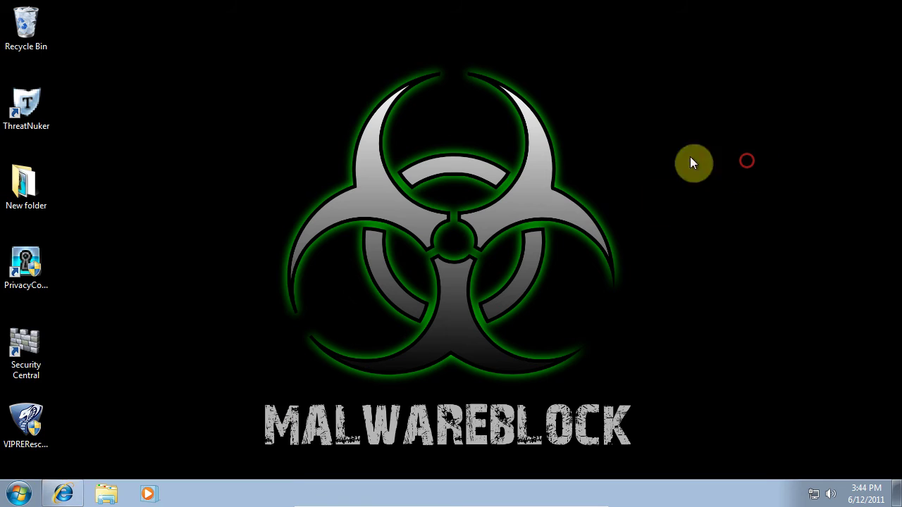
{"action": "double_click", "coordinate": [37, 326]}
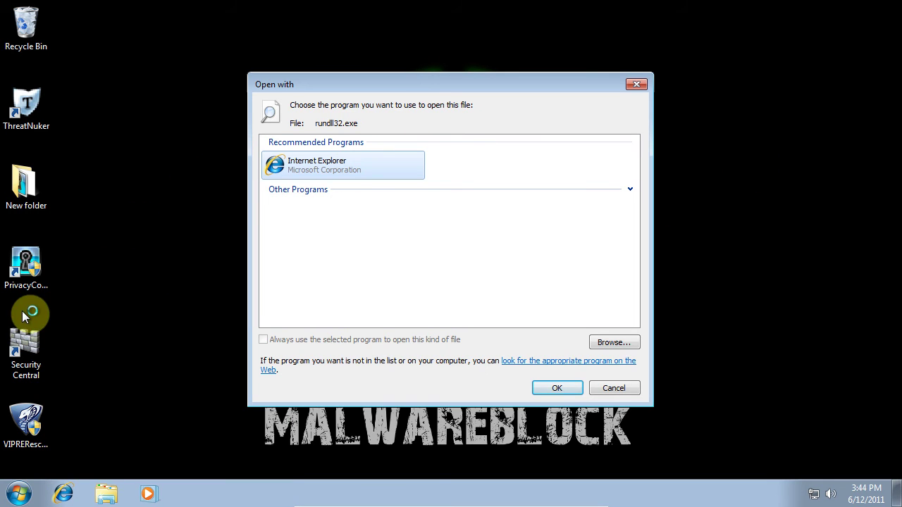
{"action": "left_click", "coordinate": [636, 83]}
- Inspect the application files inside the desktop's New folder and close the folder
{"action": "double_click", "coordinate": [9, 202]}
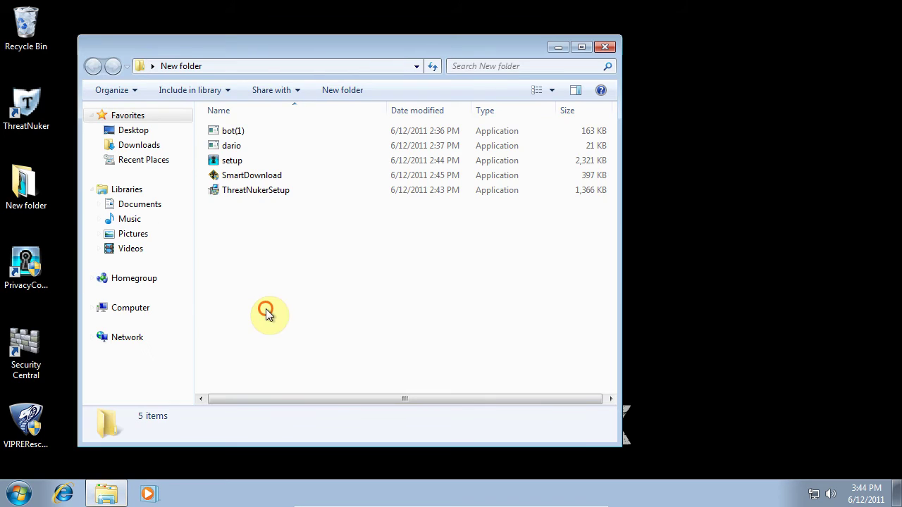
{"action": "left_click_drag", "start_coordinate": [265, 308], "coordinate": [283, 120]}
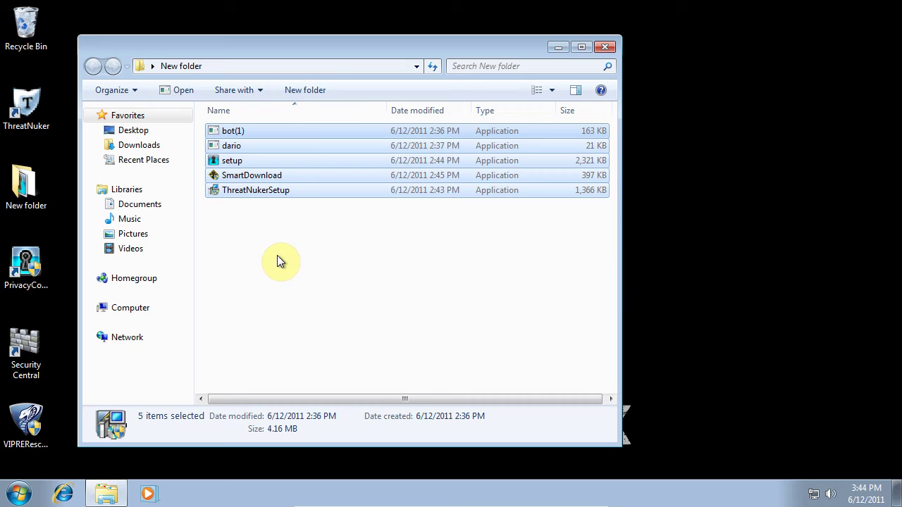
{"action": "left_click", "coordinate": [260, 341]}
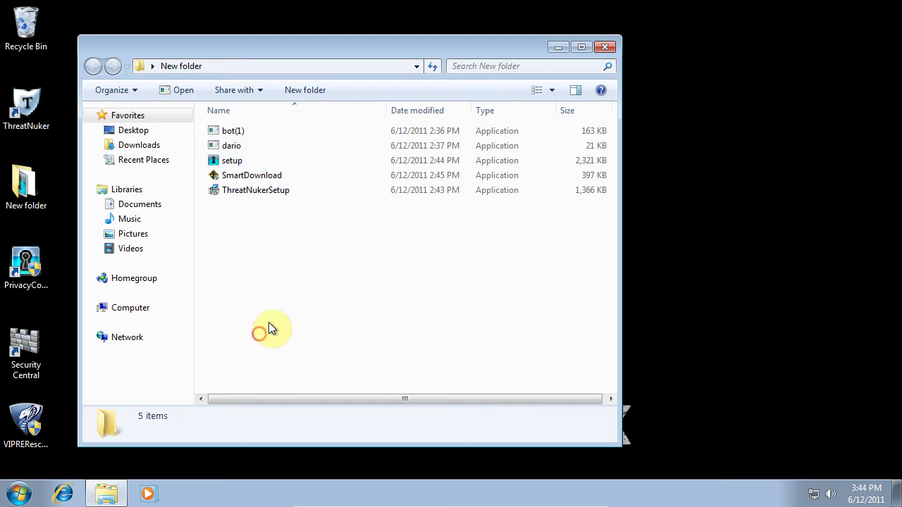
{"action": "left_click_drag", "start_coordinate": [236, 300], "coordinate": [330, 235]}
{"action": "left_click", "coordinate": [592, 46]}
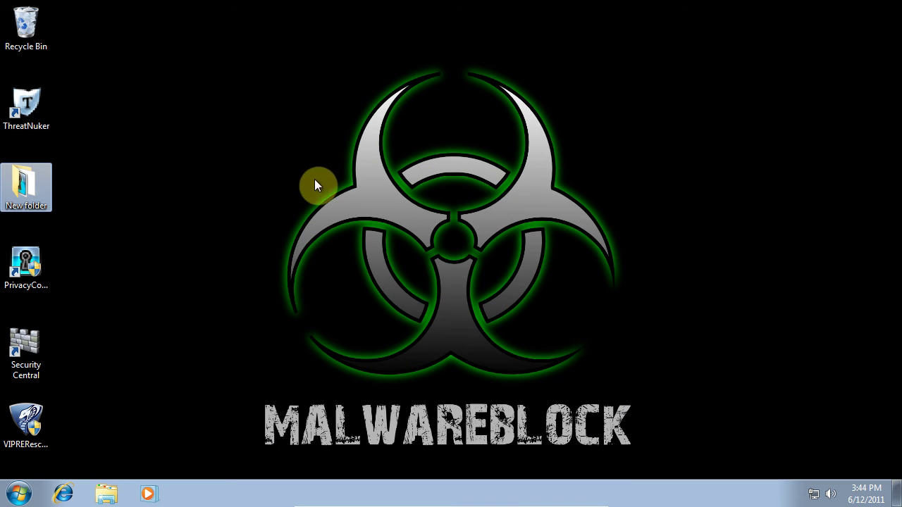
- Try to launch Windows Media Player and dismiss the program selection dialog for wmplayer.exe
{"action": "left_click", "coordinate": [147, 494]}
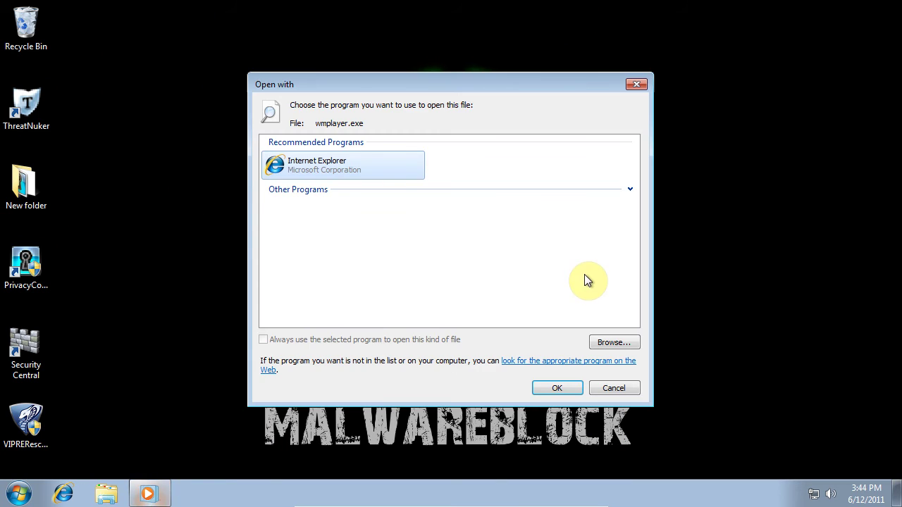
{"action": "left_click", "coordinate": [635, 86]}
{"action": "left_click", "coordinate": [17, 493]}
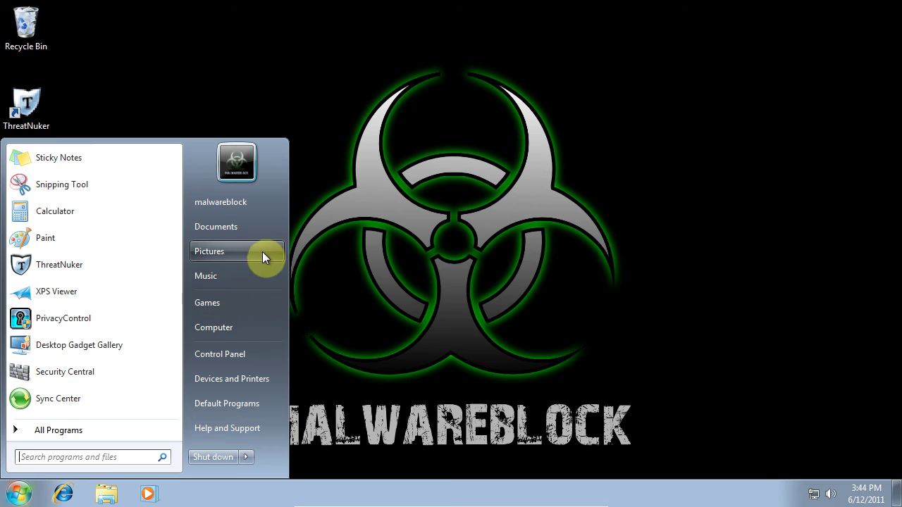